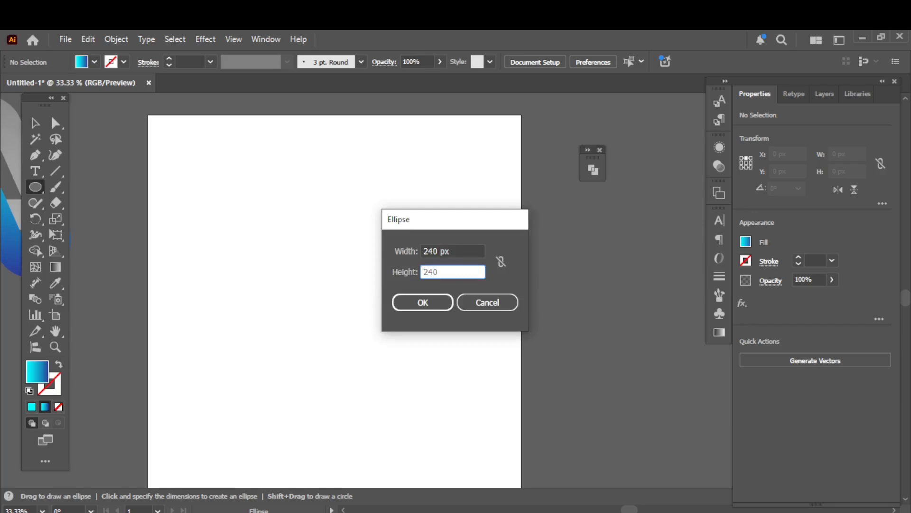
Create a 240 × 240 px circle on the artboard with no fill and a 1 pt black stroke
key("Return")
left_click(94, 62)
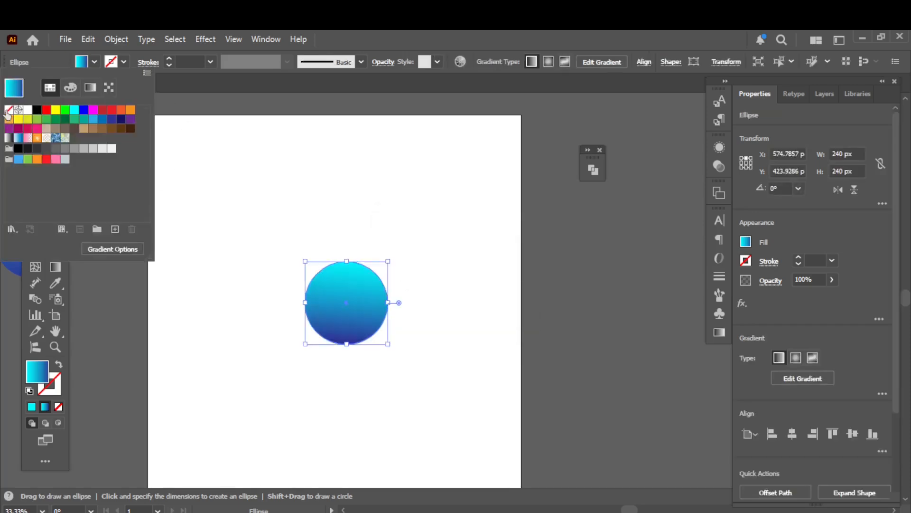
left_click(9, 110)
left_click(168, 62)
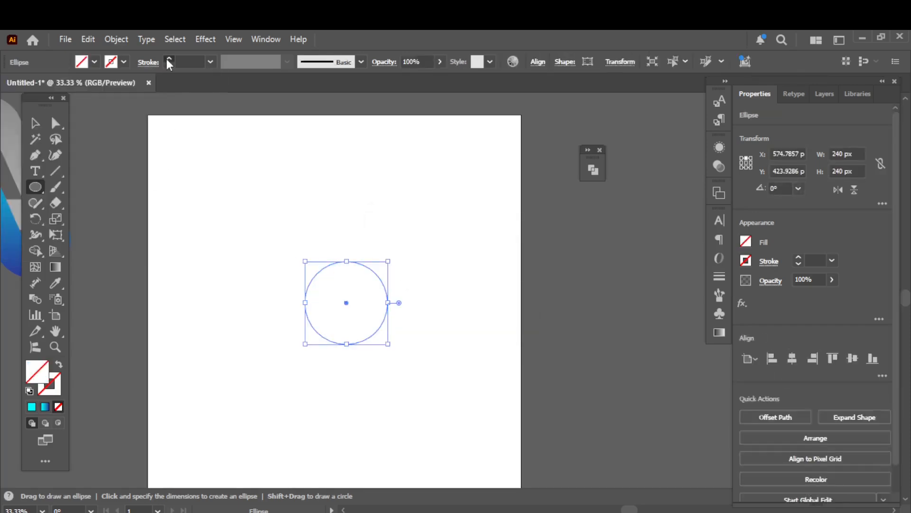
left_click(168, 62)
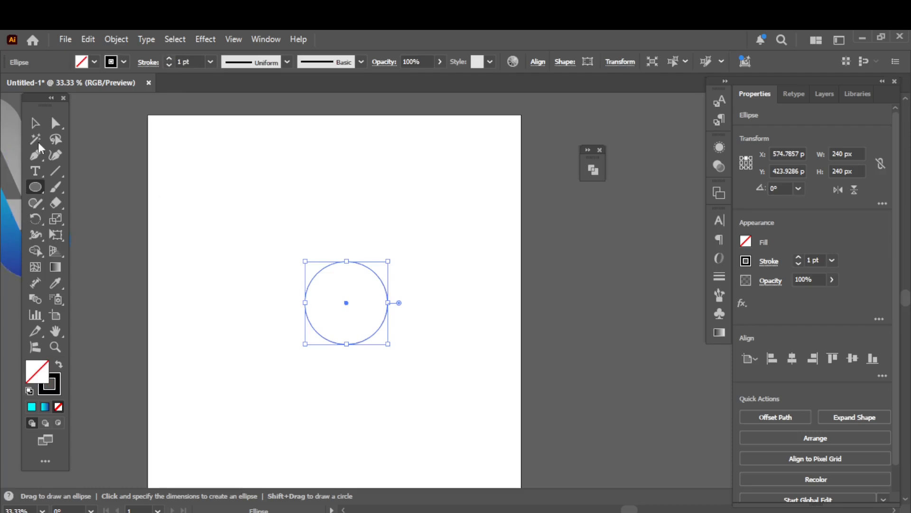
Create a second, smaller circle measuring 45 × 45 px
left_click(397, 229)
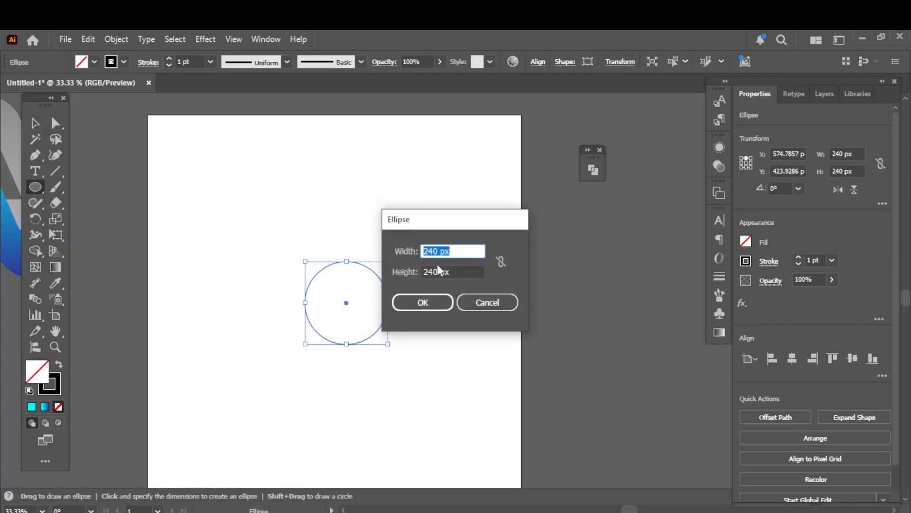
type("45")
left_click_drag(459, 273, 433, 274)
type("45")
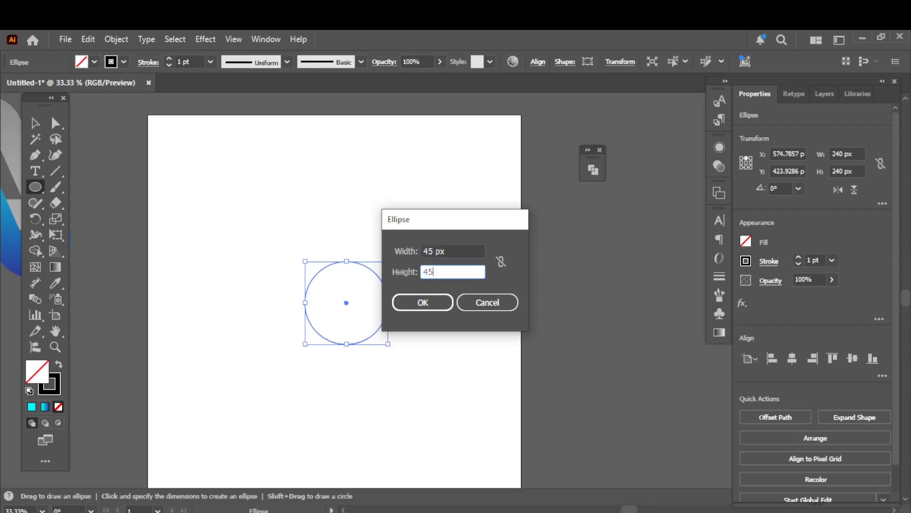
key("Return")
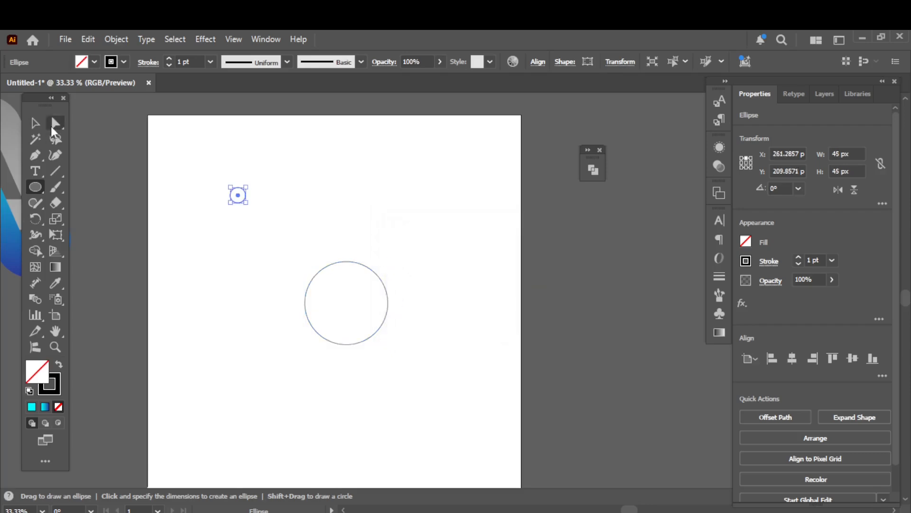
Align the centres of the small and large circles horizontally and vertically so they are concentric
left_click(34, 123)
left_click(202, 168)
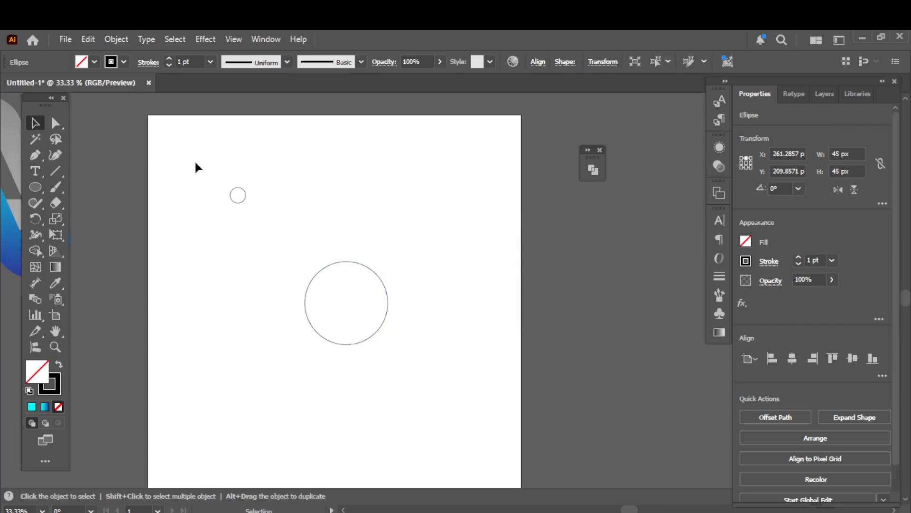
left_click_drag(209, 166, 392, 350)
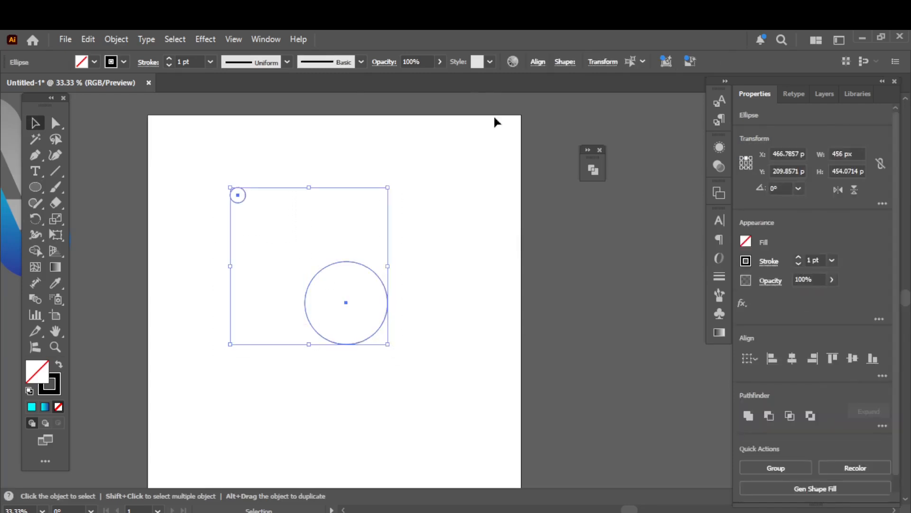
left_click(539, 62)
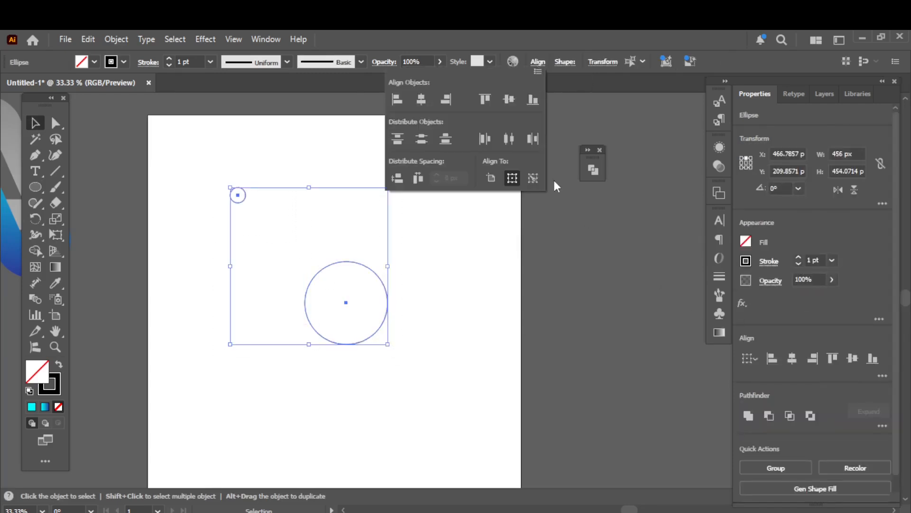
left_click(427, 102)
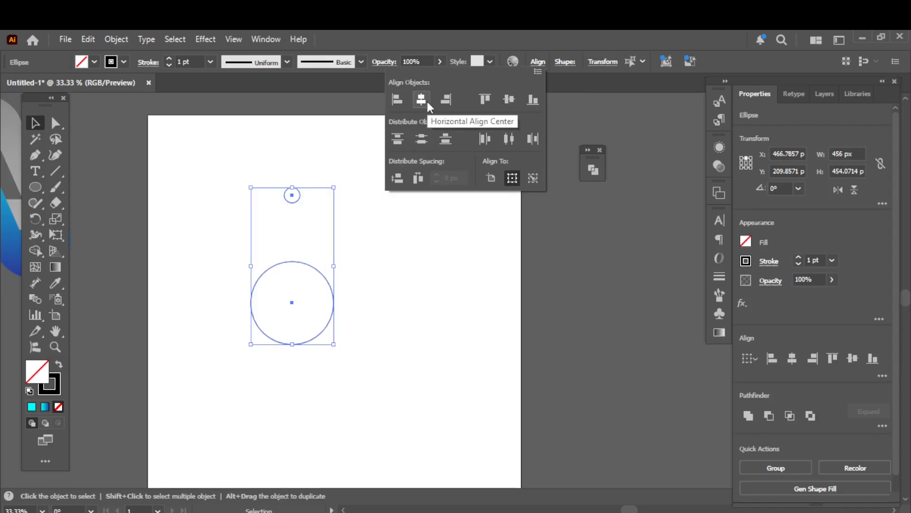
left_click(513, 100)
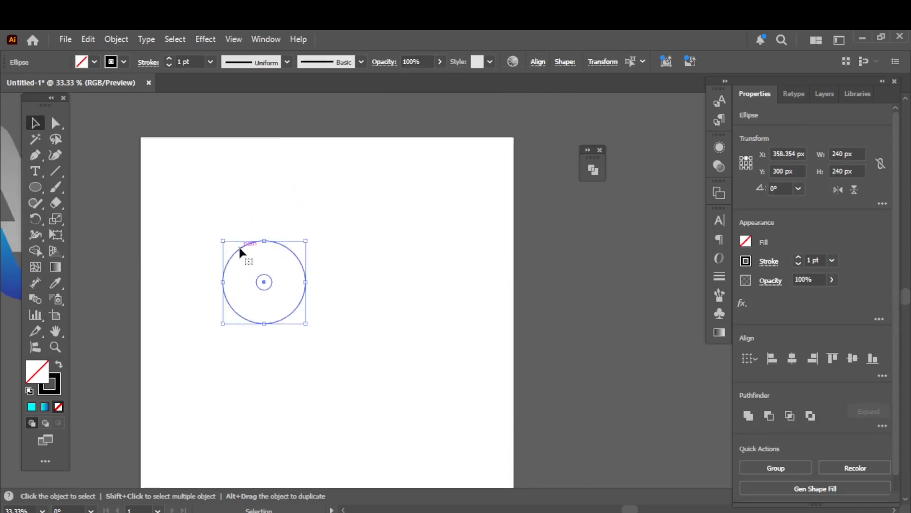
Copy the two concentric circles, paste them in front, and move the duplicate pair to the right of the original
left_click(91, 38)
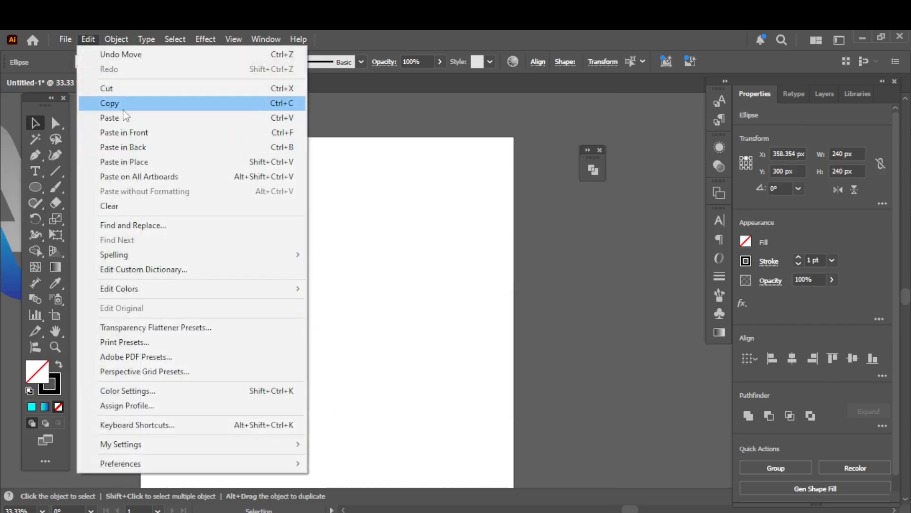
left_click(114, 101)
left_click(86, 42)
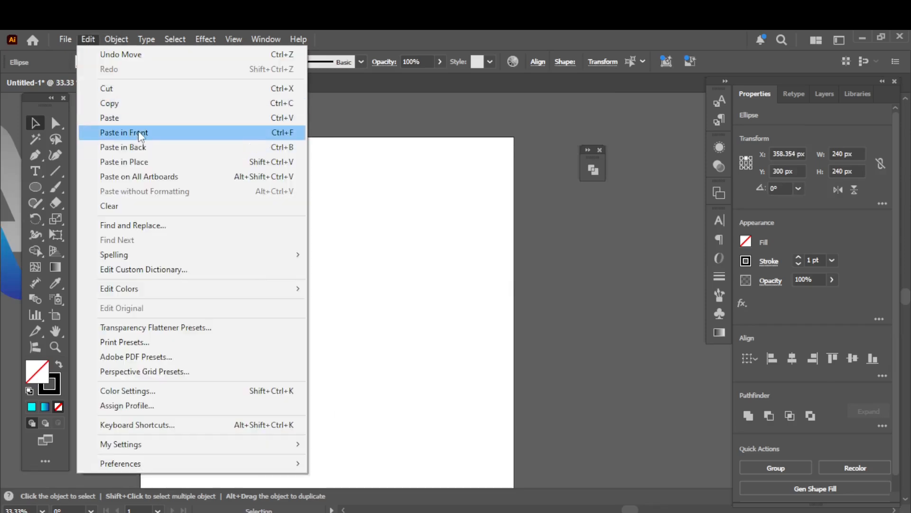
left_click(138, 130)
left_click_drag(265, 283, 353, 287)
key("ctrl+shift+a")
Draw a horizontal Pen line from the top of the left large circle, past the right circle, to about X 940 px
key("ctrl+equal")
key("ctrl+equal")
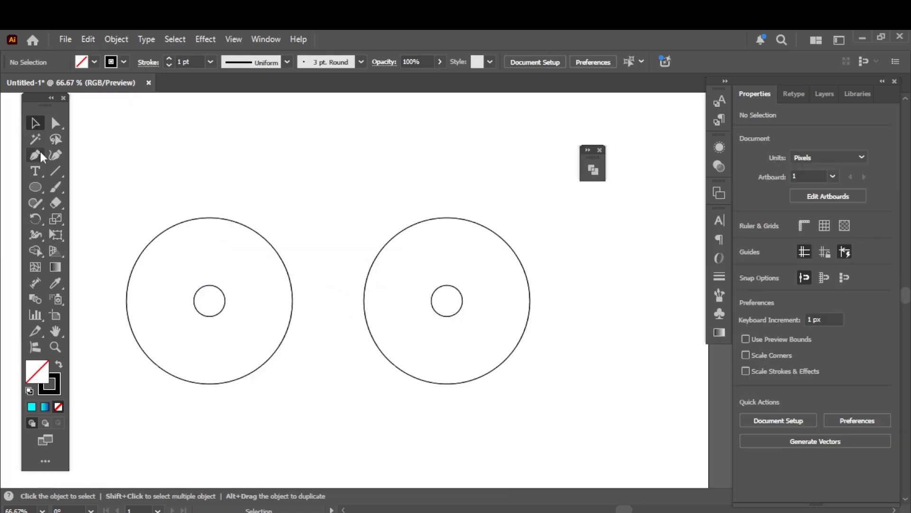
key("p")
key("ctrl+equal")
key("space")
left_click_drag(249, 280, 275, 307)
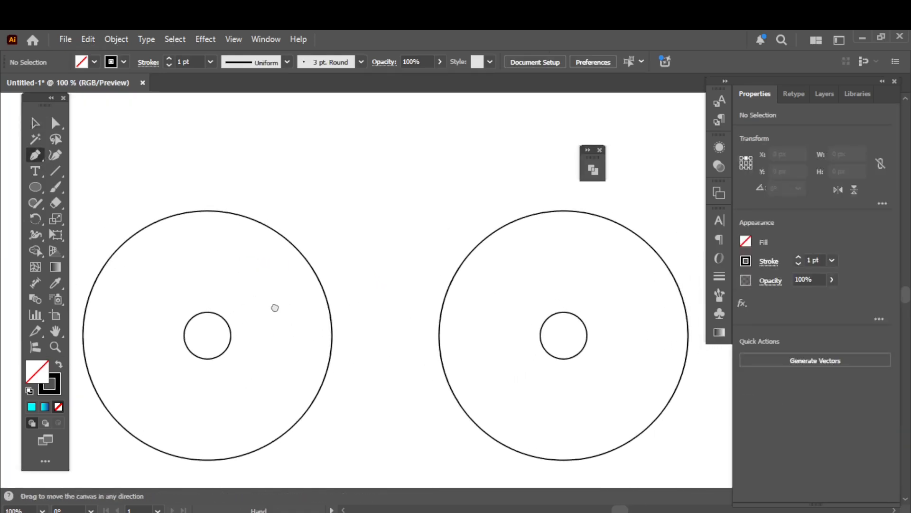
left_click(204, 212)
key("ctrl+minus")
left_click_drag(470, 235, 319, 282)
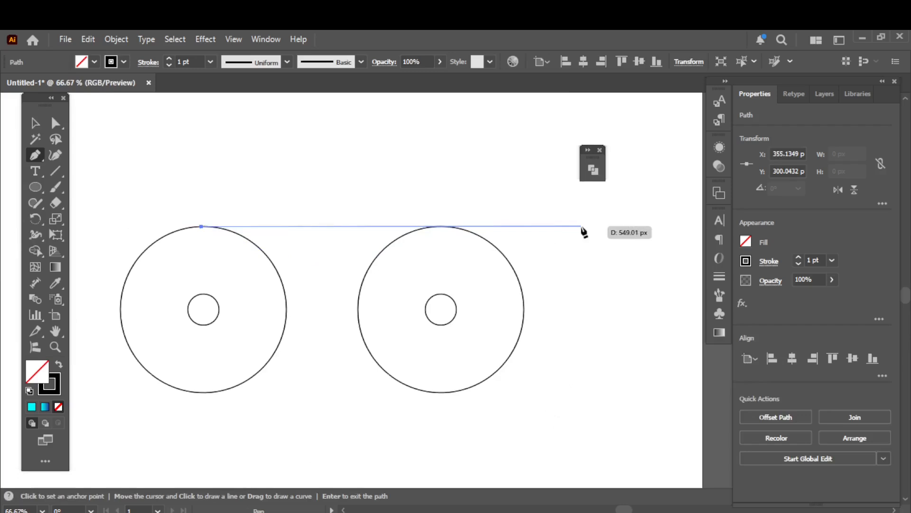
left_click(605, 226)
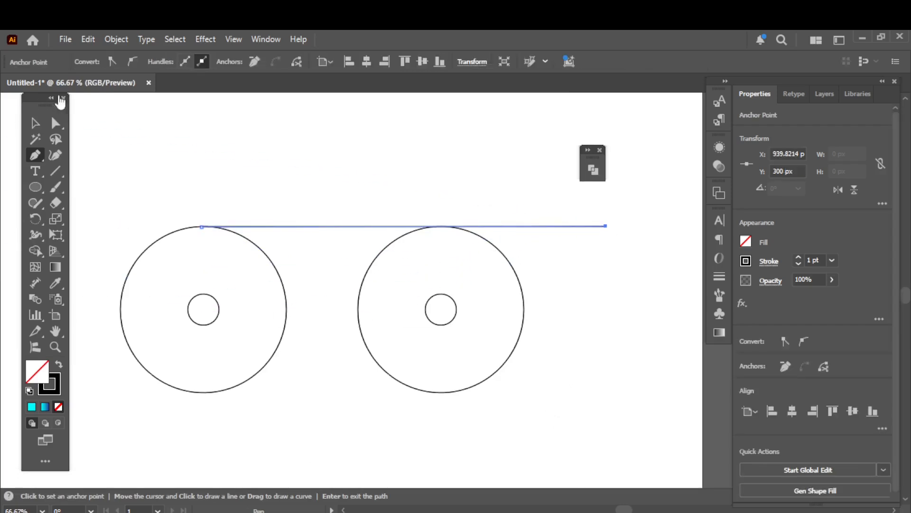
left_click(35, 125)
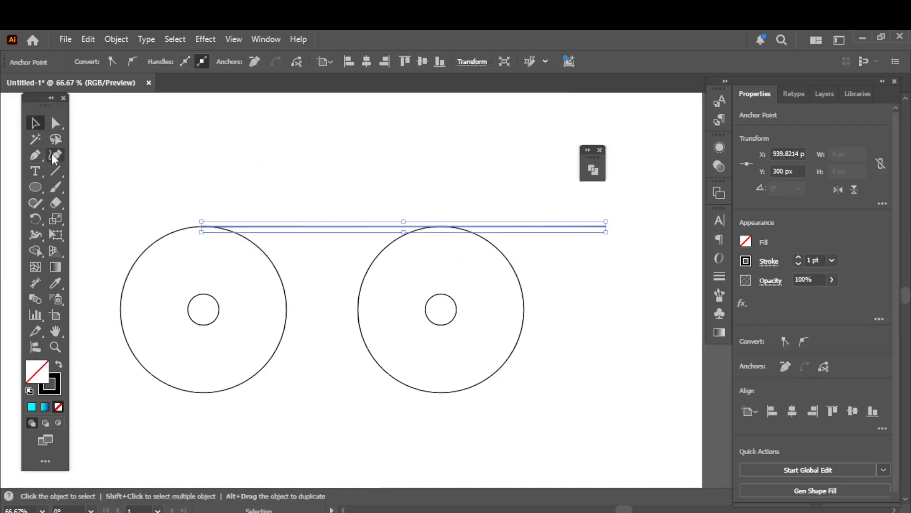
Draw a horizontal Pen line about 581 px long from the left small circle's top anchor, ending level with the upper line's end
left_click(34, 155)
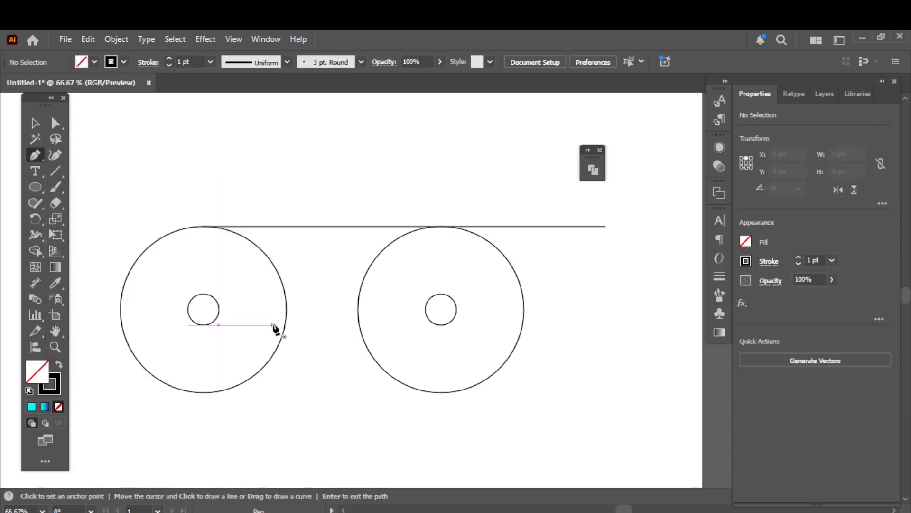
scroll(272, 326, "up", 1)
left_click_drag(234, 310, 242, 310)
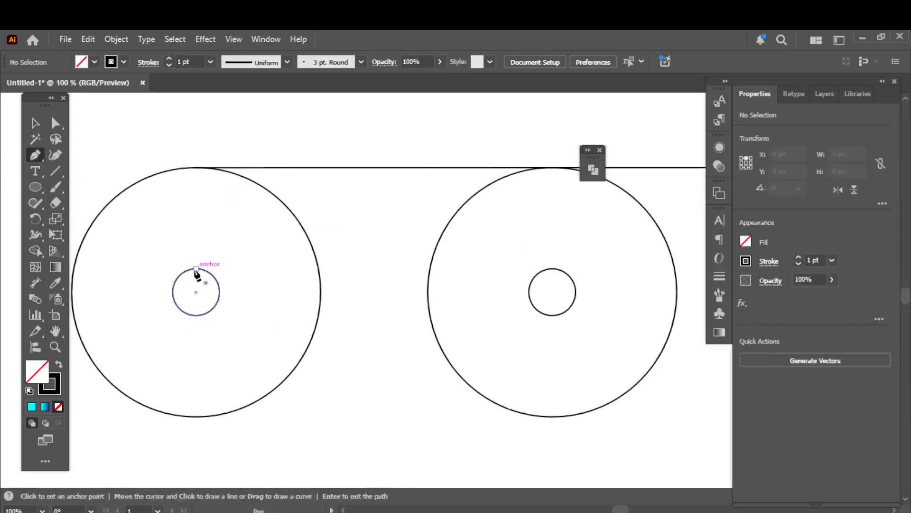
left_click(196, 269)
scroll(196, 269, "down", 1)
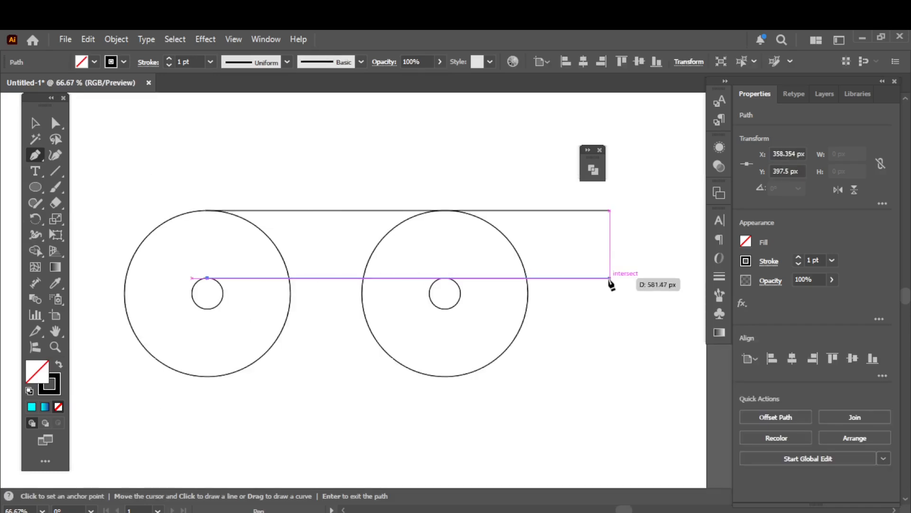
left_click(610, 277)
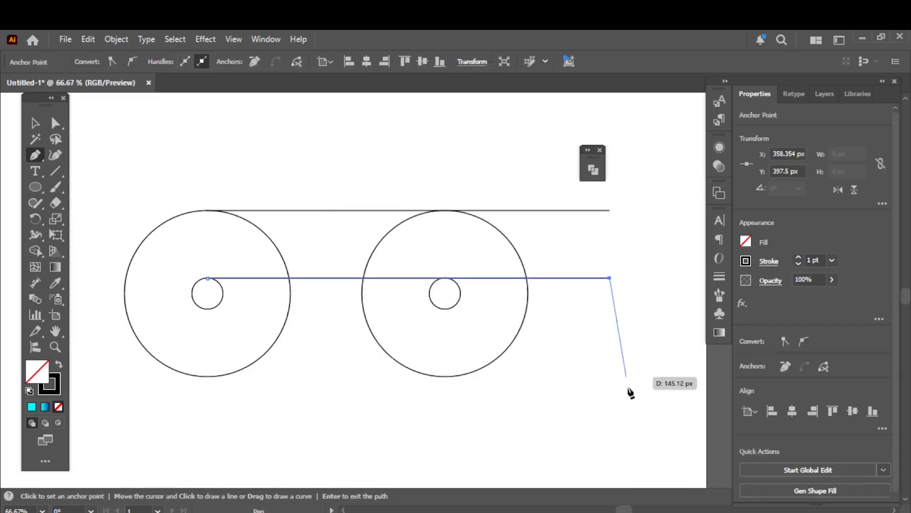
left_click(34, 125)
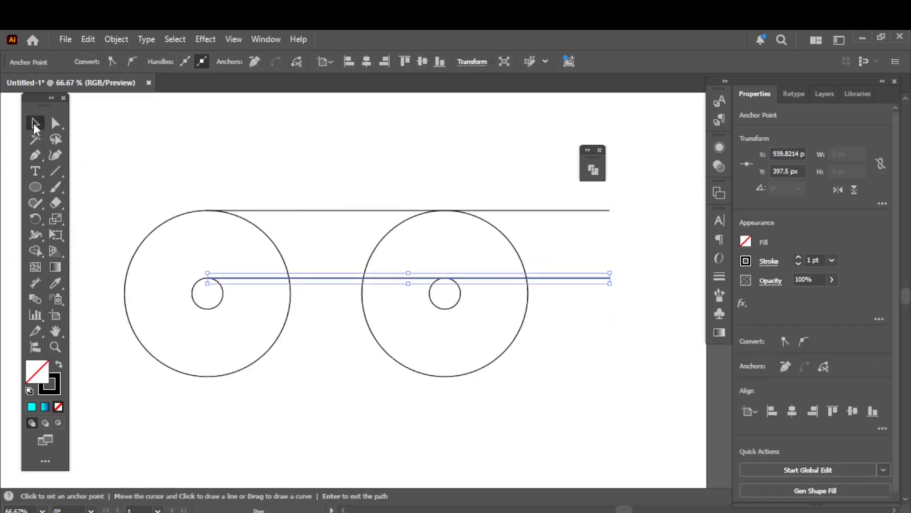
Draw a horizontal Pen line about 581 px long from the left small circle's bottom anchor toward the right
left_click(35, 155)
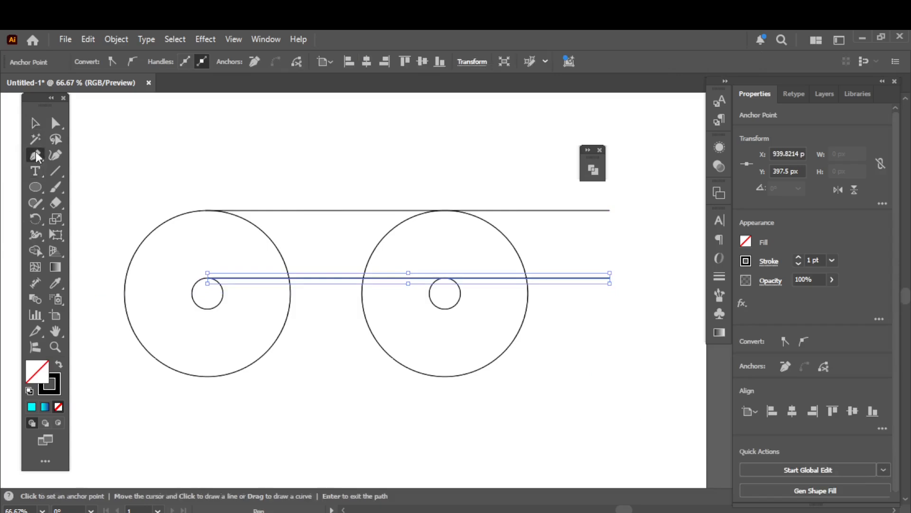
left_click(207, 310)
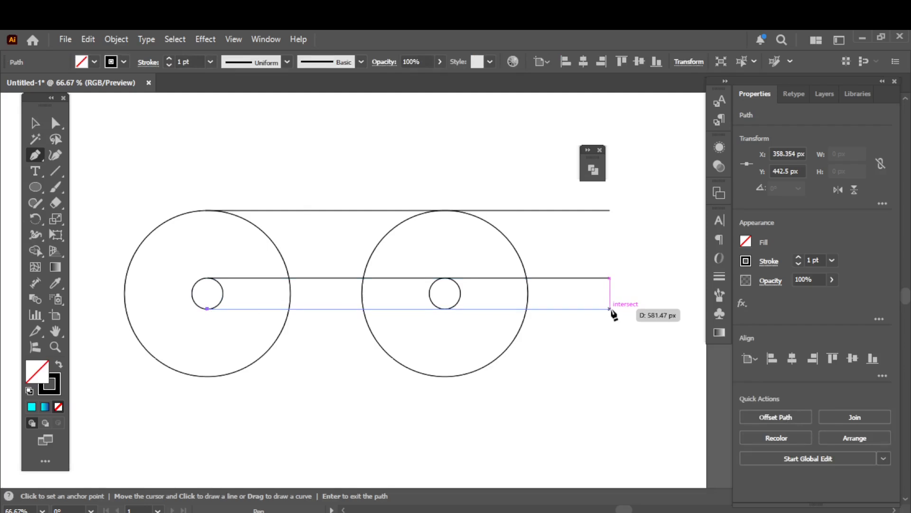
left_click(610, 309)
left_click(35, 125)
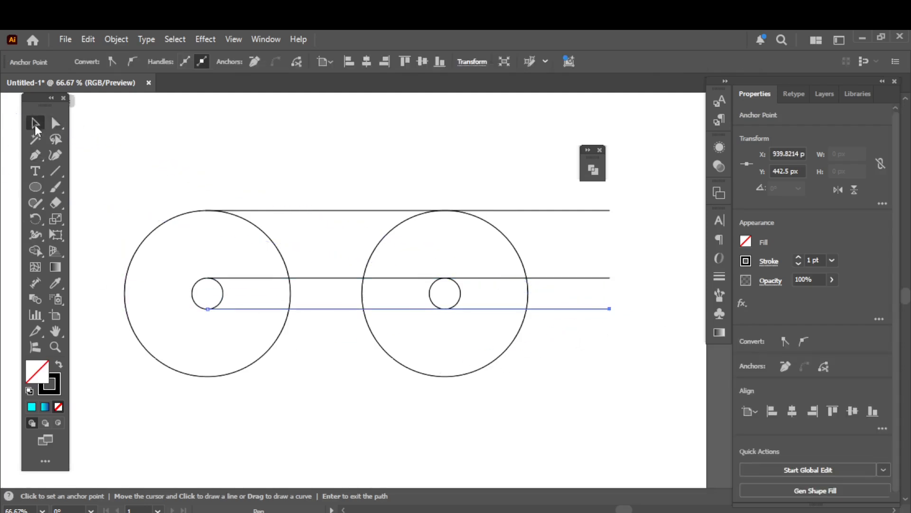
Draw a horizontal Pen line from the left large circle's bottom anchor, ending in line with the other three lines
left_click(35, 155)
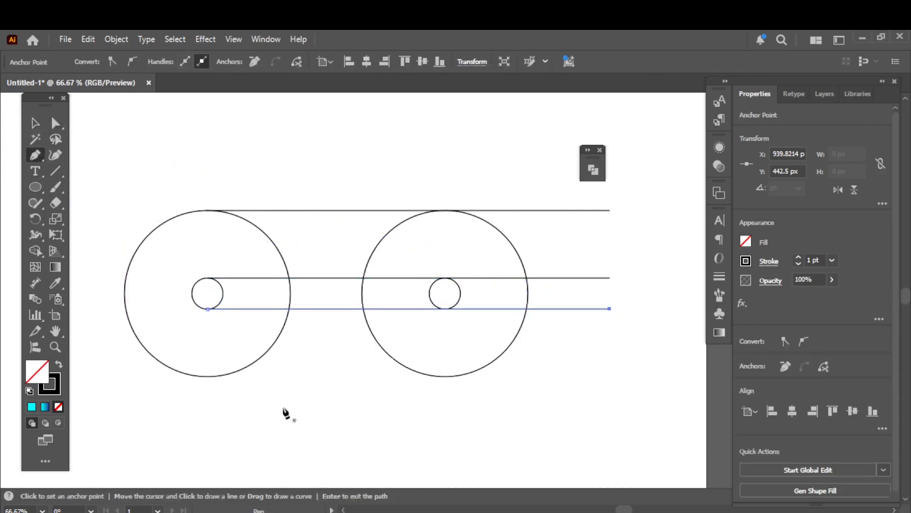
left_click(208, 376)
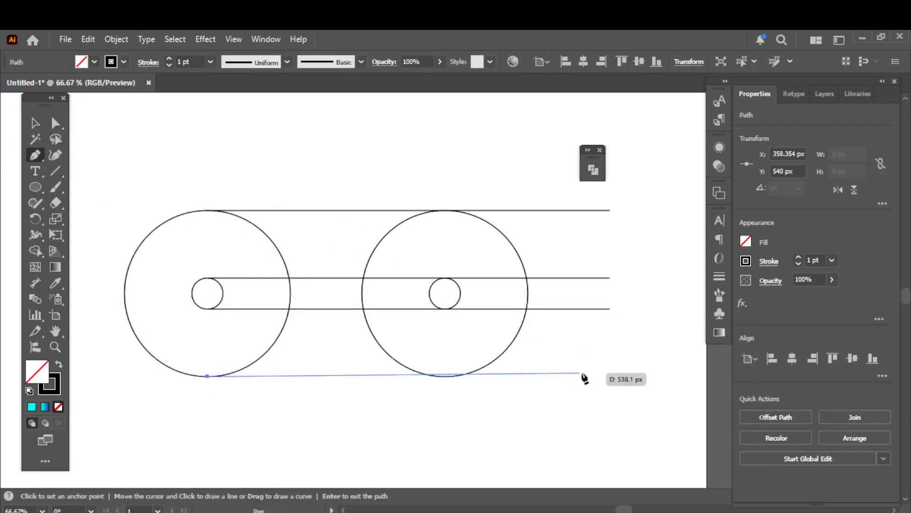
left_click(610, 377)
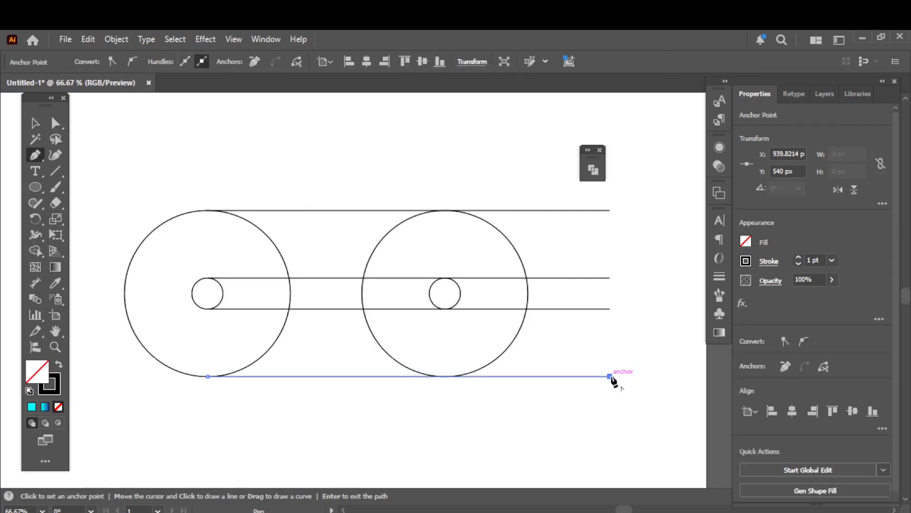
left_click(35, 123)
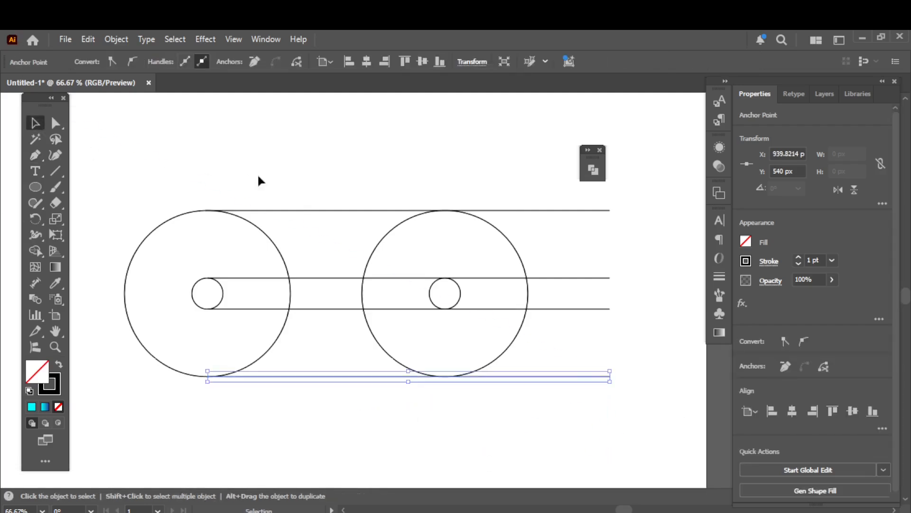
left_click(274, 172)
Duplicate the left small circle in front and scale the copy up to the top line, keeping its bottom fixed, to about 142.46 px
left_click(212, 296)
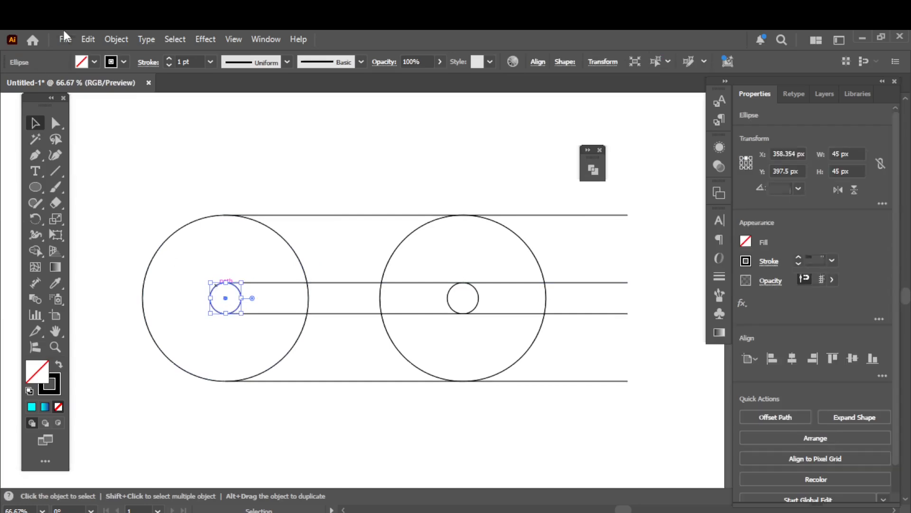
left_click(88, 39)
left_click(116, 102)
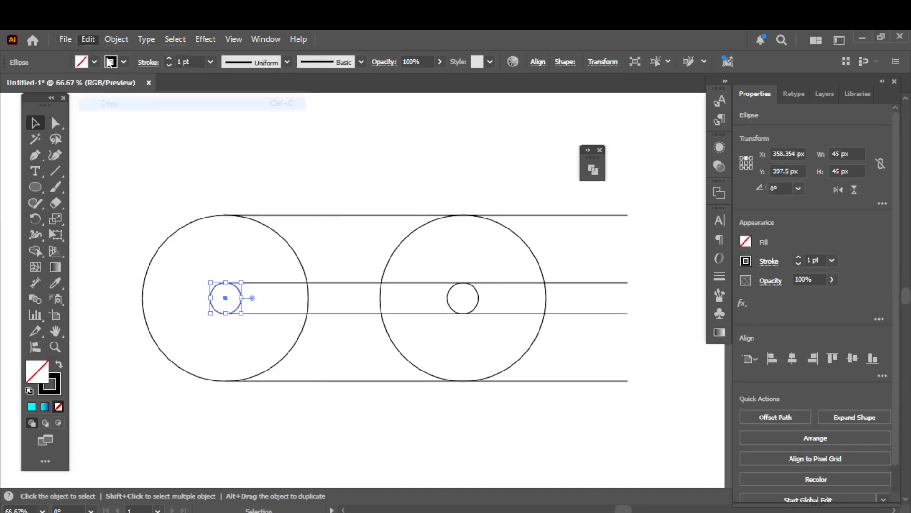
left_click(89, 40)
left_click(124, 133)
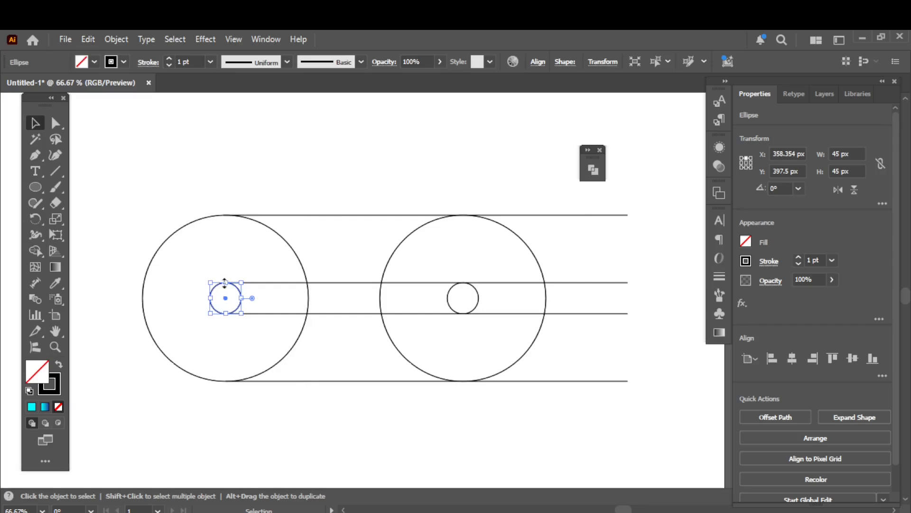
left_click_drag(225, 282, 225, 215)
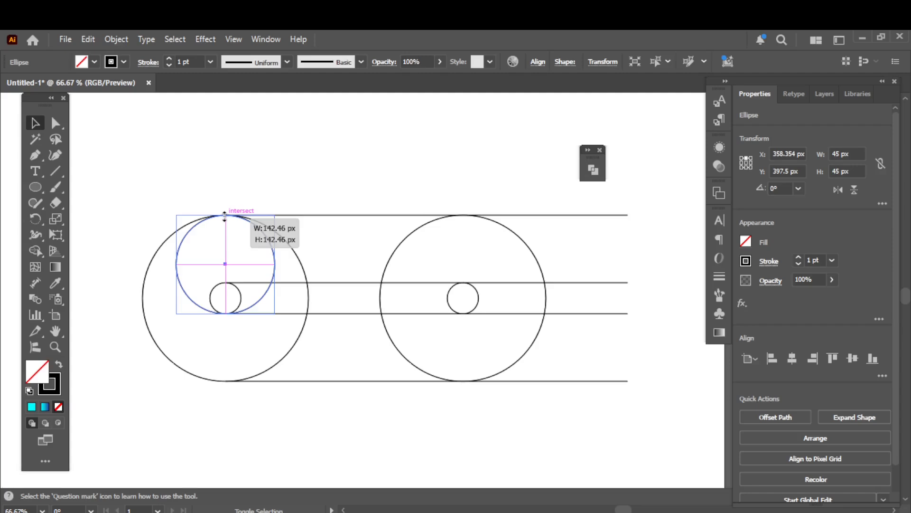
left_click_drag(224, 215, 225, 215)
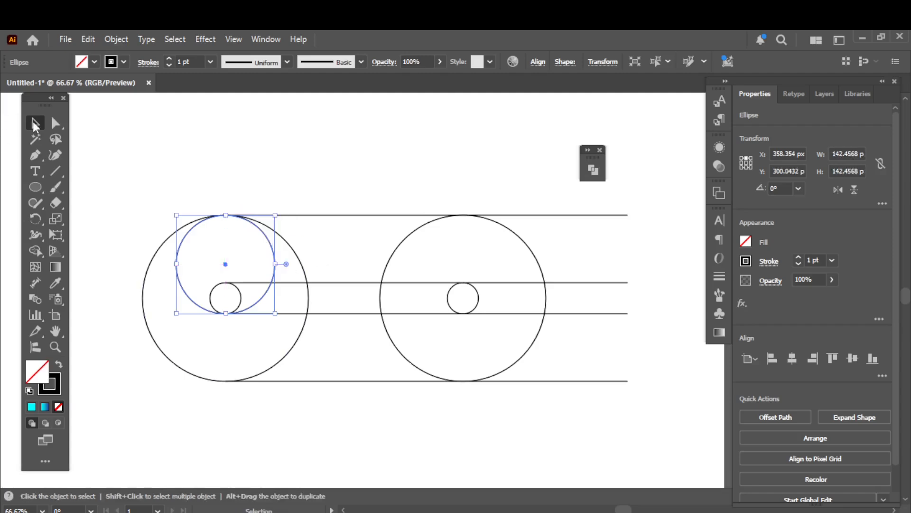
Duplicate the left small circle in front and scale the copy down to the bottom line, keeping its top fixed, to about 142.5 px
left_click(147, 182)
key("ctrl+1")
left_click(259, 238)
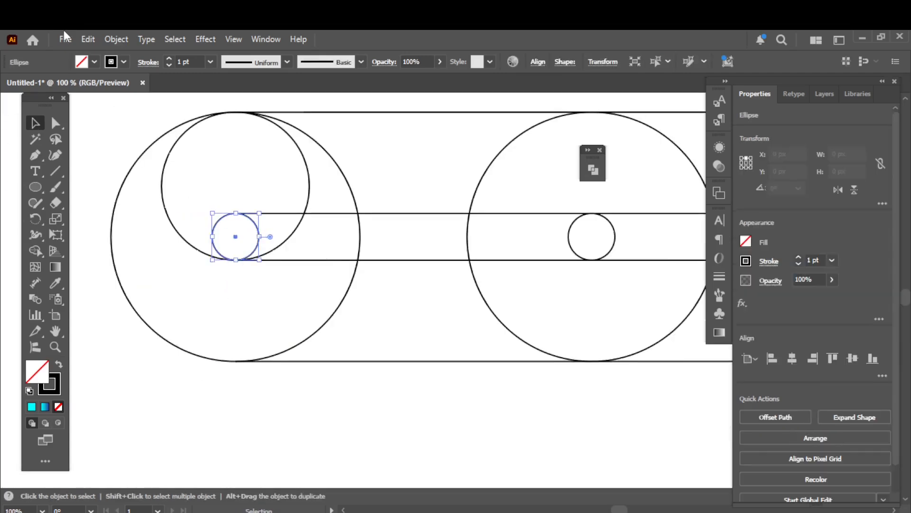
left_click(88, 39)
left_click(118, 108)
left_click(87, 39)
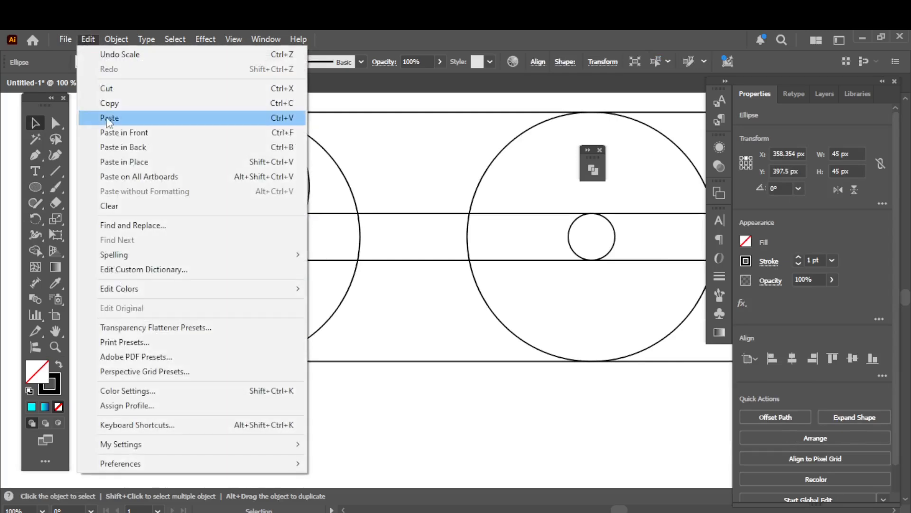
left_click(122, 133)
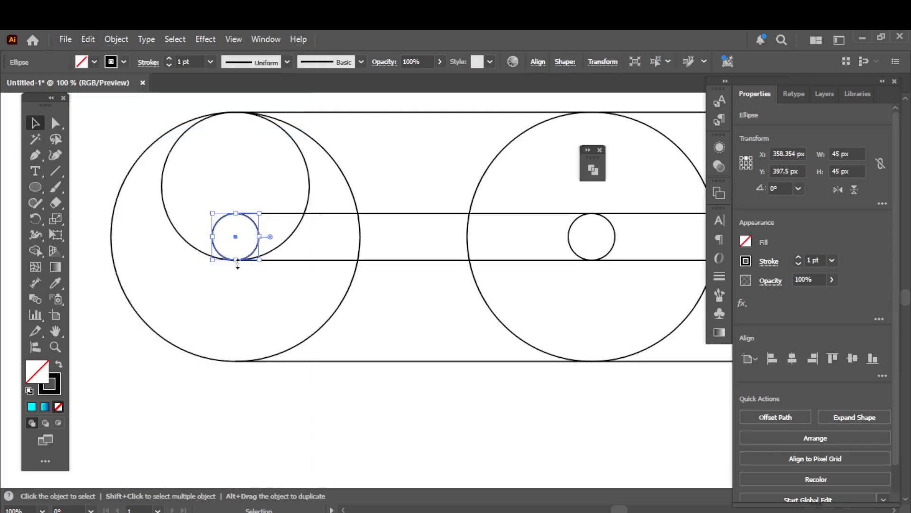
left_click_drag(238, 260, 262, 363)
scroll(267, 370, "up", 4)
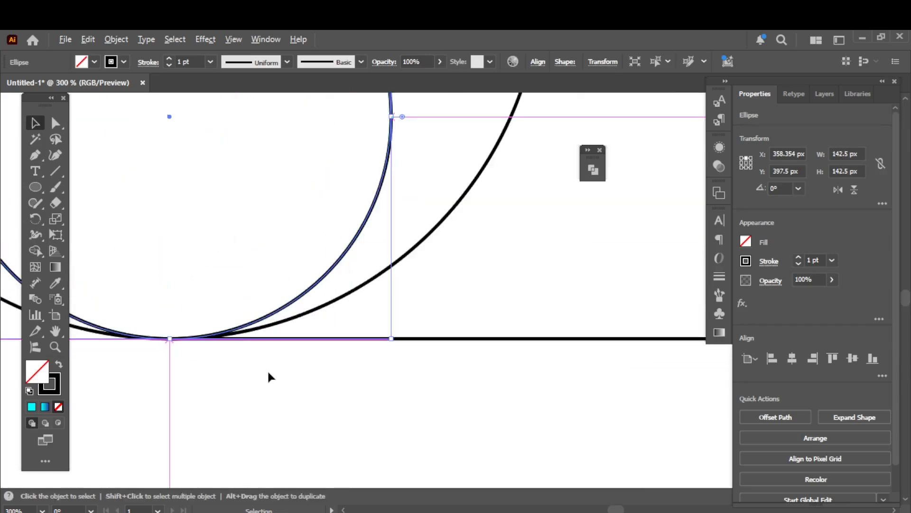
scroll(267, 369, "down", 2)
scroll(267, 369, "down", 3)
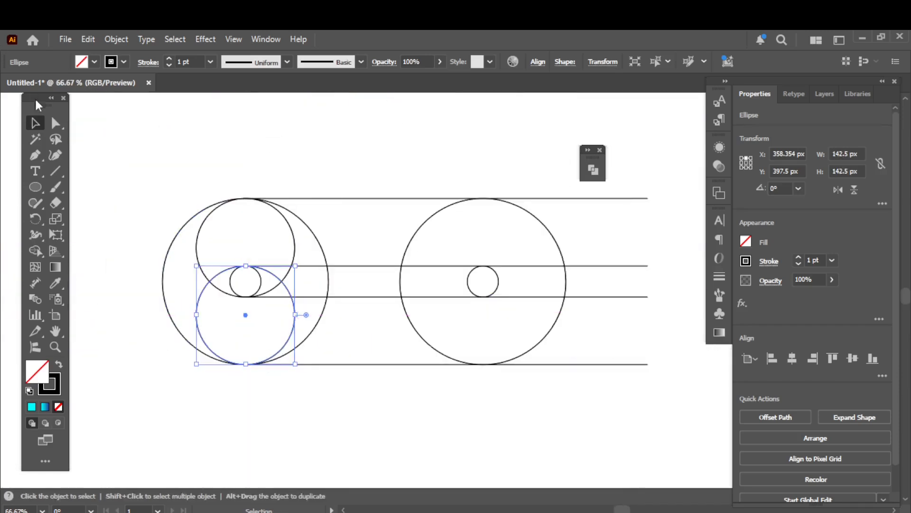
left_click(143, 140)
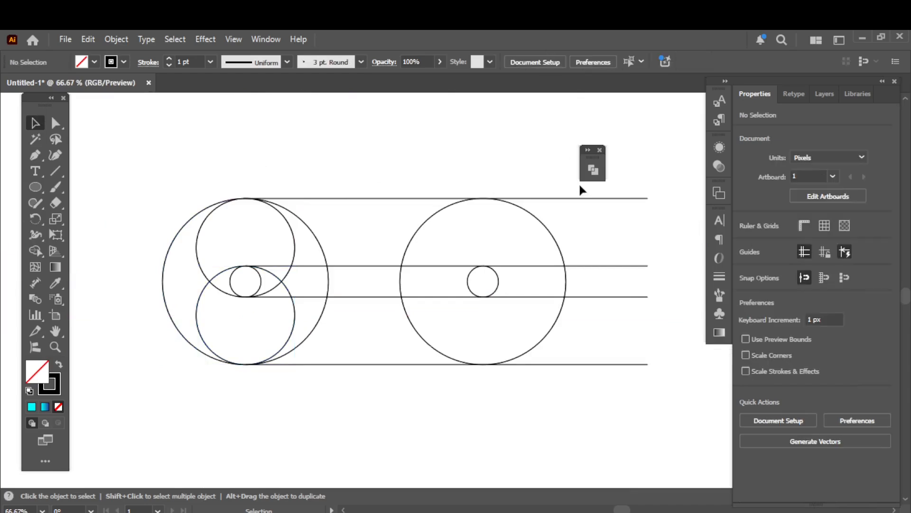
Extend the four horizontal lines leftward past the left large circle to a width of about 789 px
left_click_drag(687, 181, 440, 342)
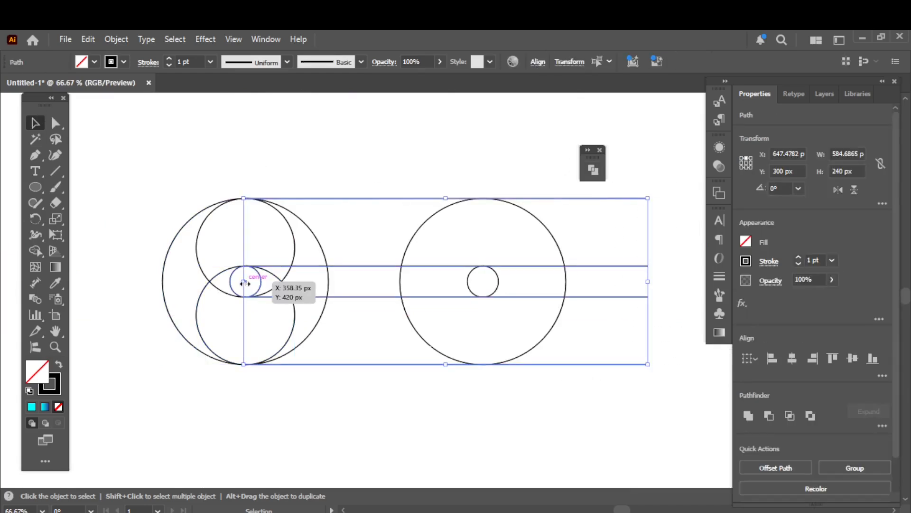
left_click_drag(245, 283, 102, 274)
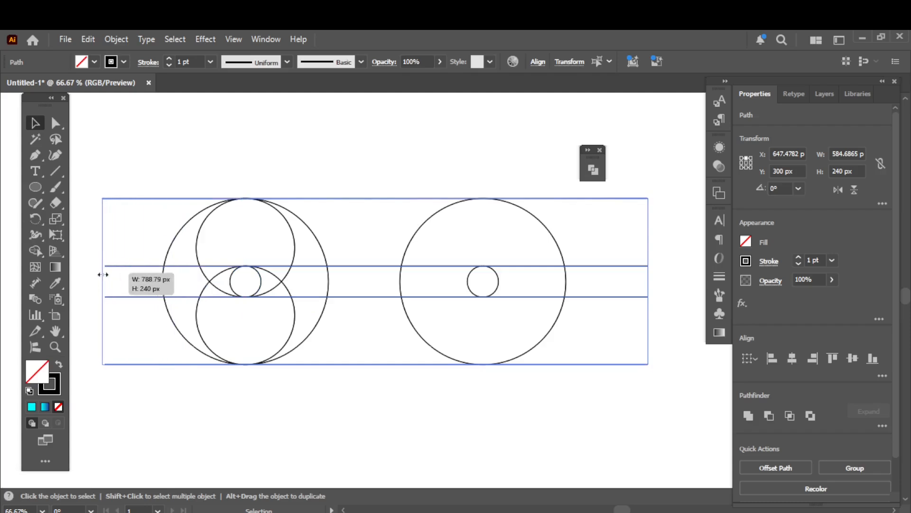
key("ctrl+minus")
Duplicate the upper two horizontal lines and place the copies below the construction near the bottom of the artboard
left_click(555, 259)
left_click(554, 251)
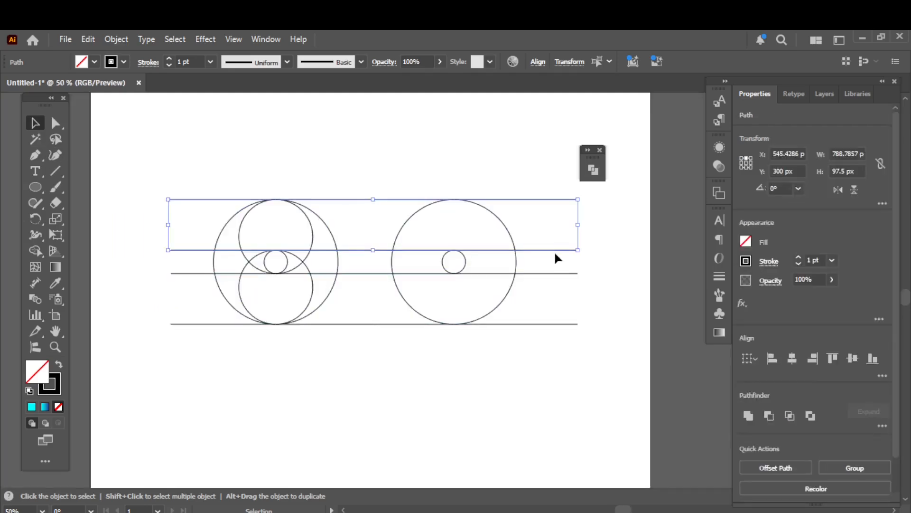
left_click_drag(554, 251, 541, 442)
scroll(503, 389, "down", 3)
left_click(470, 342)
scroll(468, 337, "up", 1)
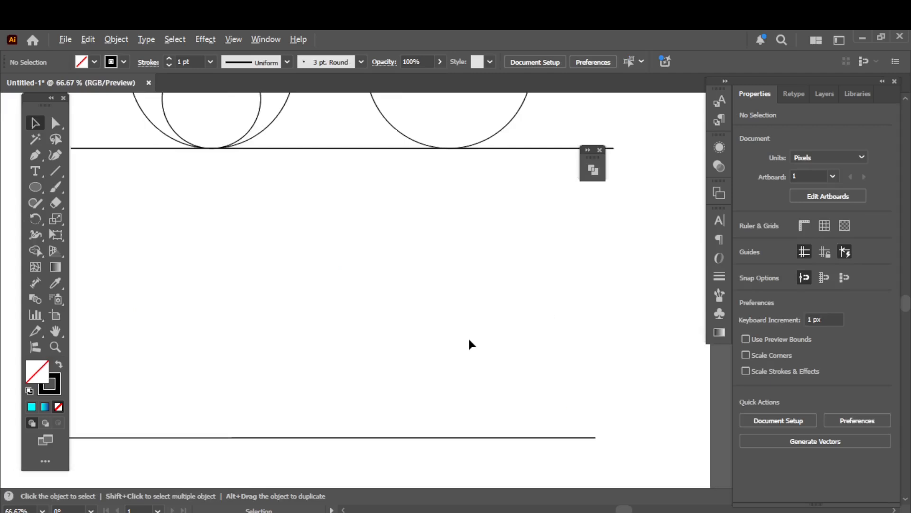
Group the four horizontal lines together with all the circles of the construction
scroll(469, 338, "down", 2)
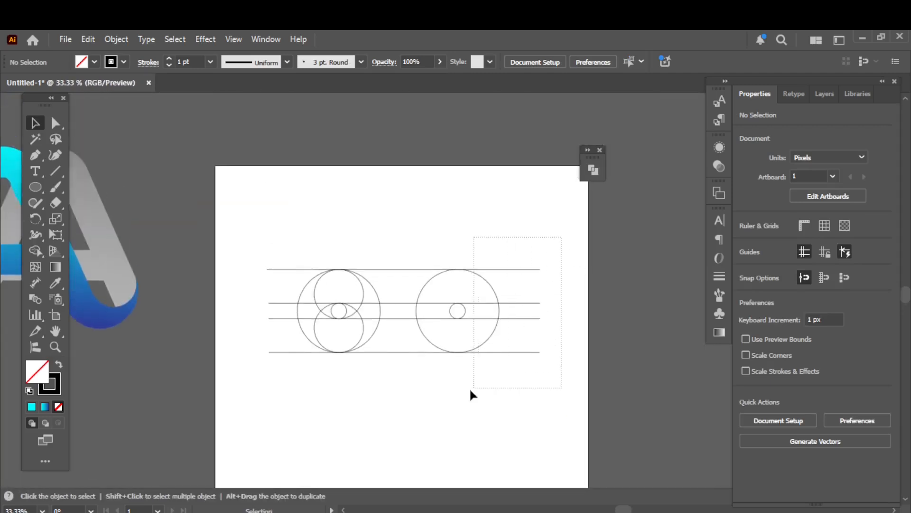
left_click_drag(472, 394, 472, 394)
right_click(373, 291)
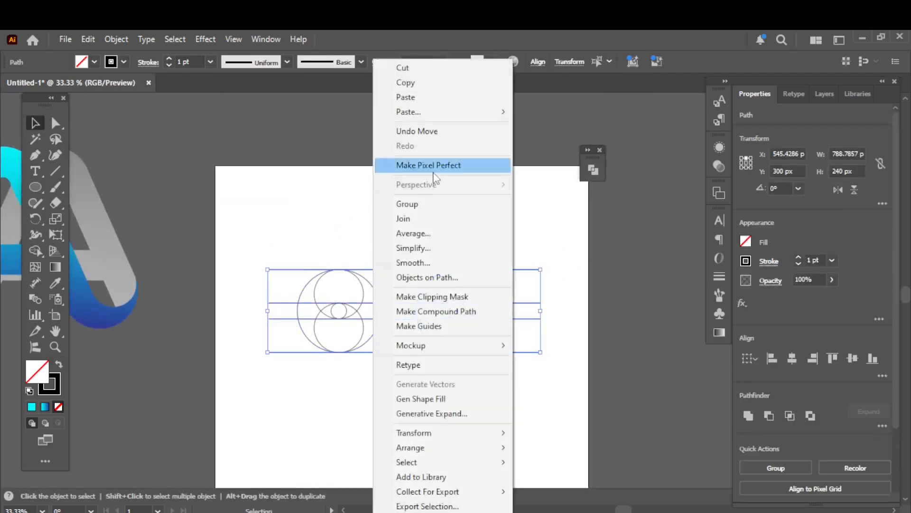
left_click(413, 205)
left_click(415, 219)
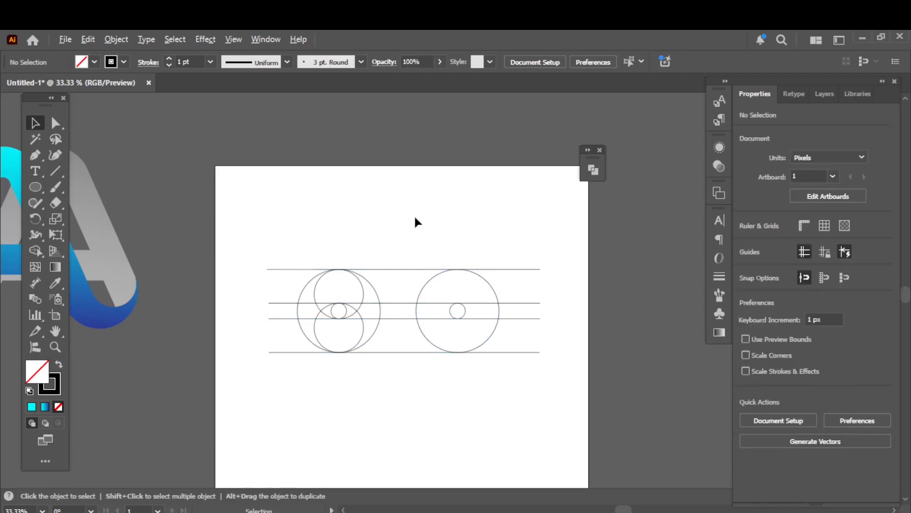
scroll(414, 214, "up", 1)
left_click_drag(284, 271, 392, 377)
Rotate the grouped construction by 66° and move it straight up about 21 px on the artboard
right_click(392, 378)
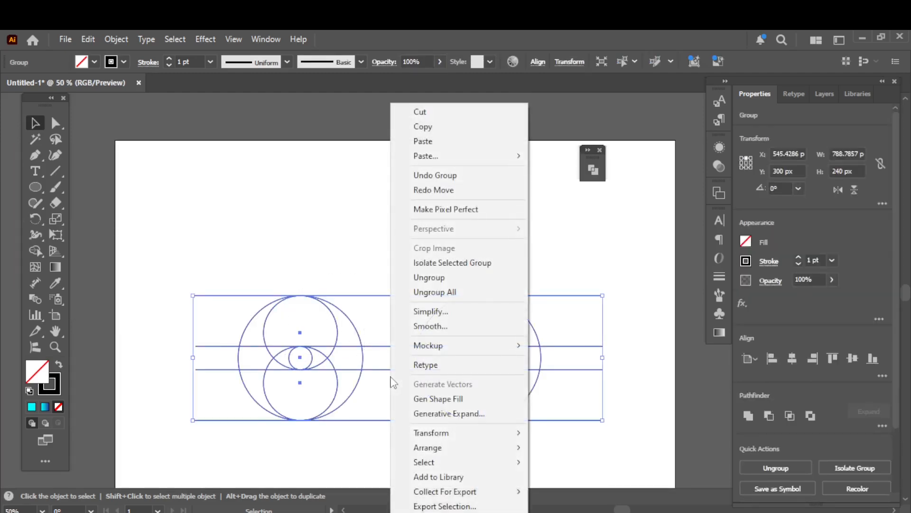
mouse_move(439, 433)
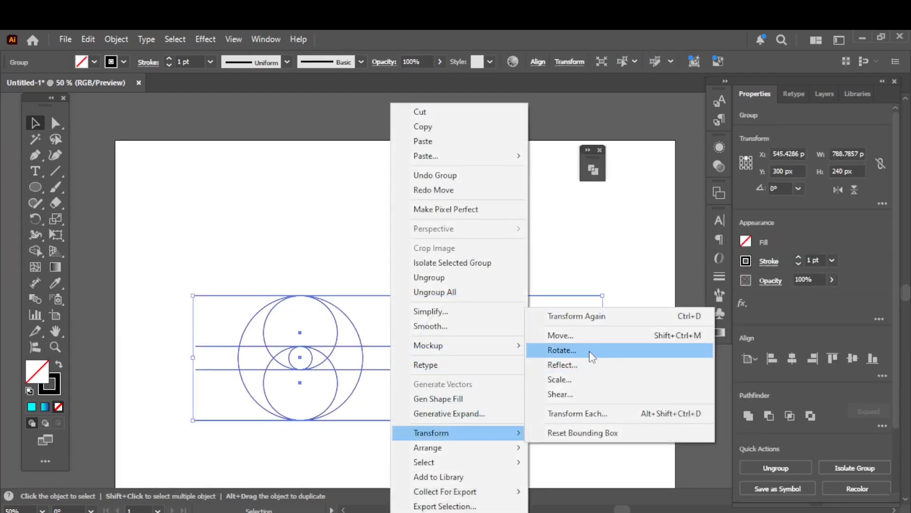
left_click(574, 351)
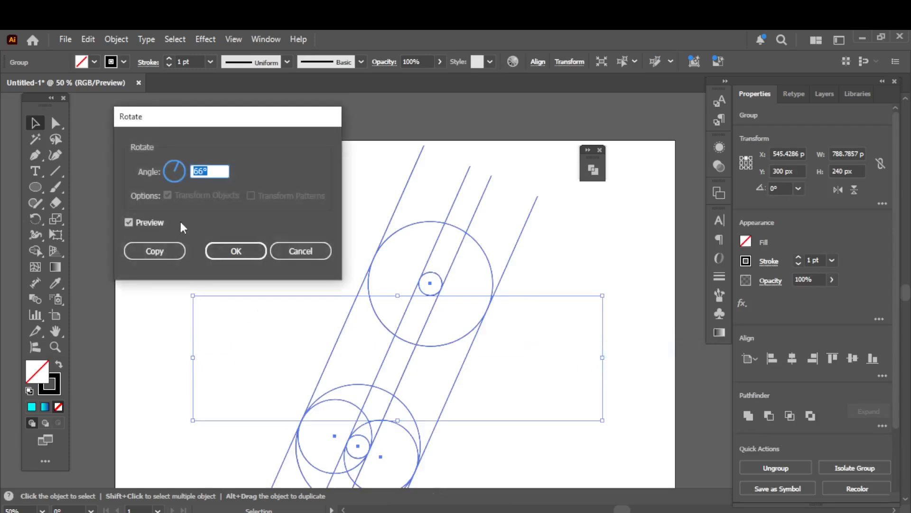
left_click(233, 251)
scroll(271, 224, "down", 1)
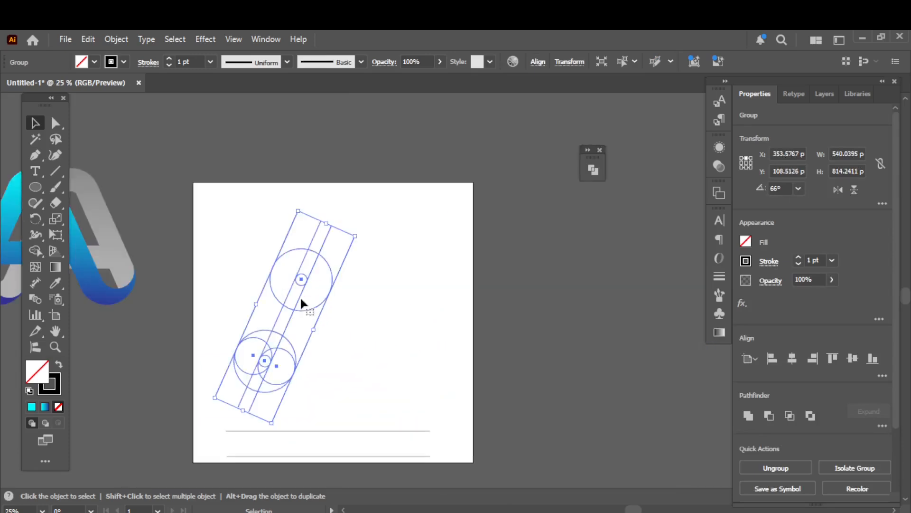
mouse_move(304, 291)
left_mouse_down()
mouse_move(314, 278)
mouse_move(302, 282)
left_mouse_up()
left_click(373, 318)
scroll(373, 318, "up", 1)
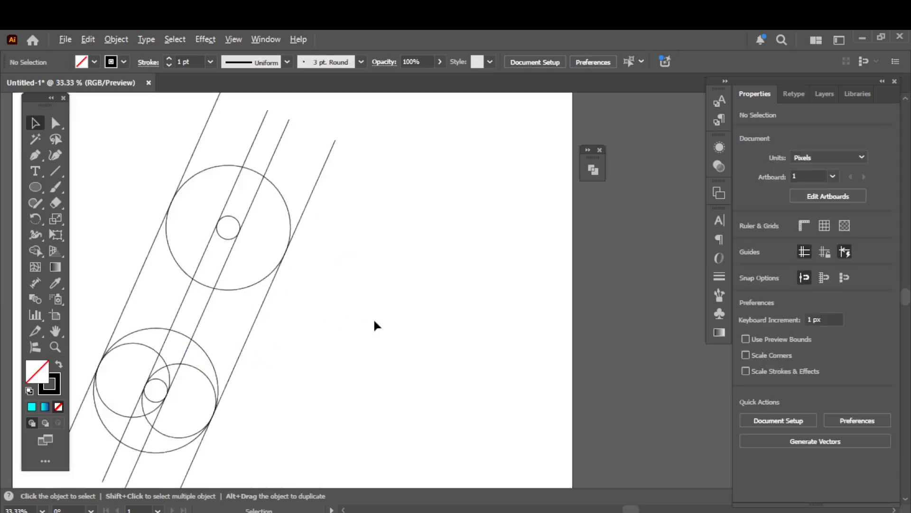
Create a reflected copy of the rotated group across the vertical axis
scroll(356, 323, "down", 1)
left_click(270, 301)
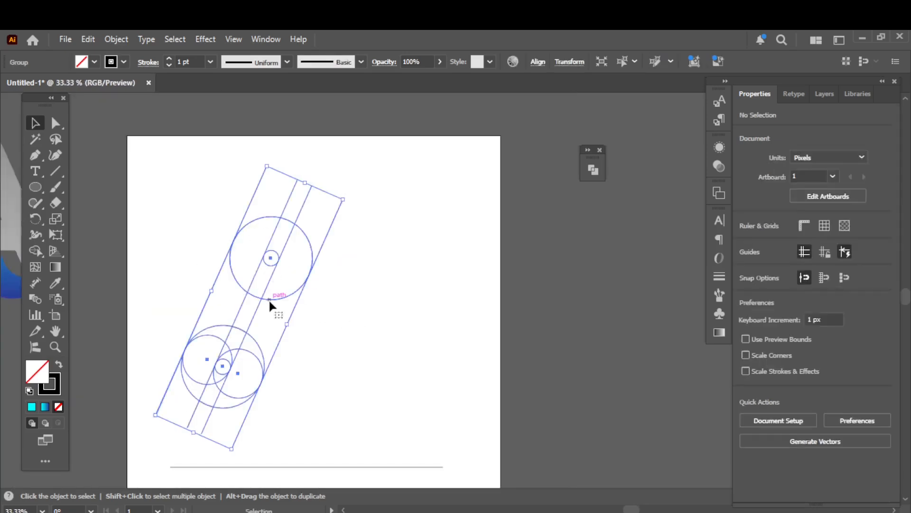
right_click(264, 290)
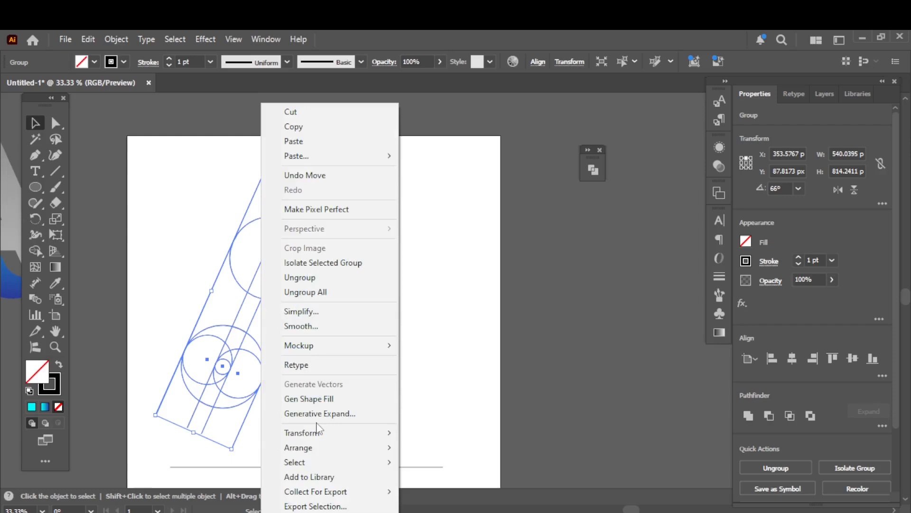
mouse_move(317, 429)
left_click(472, 365)
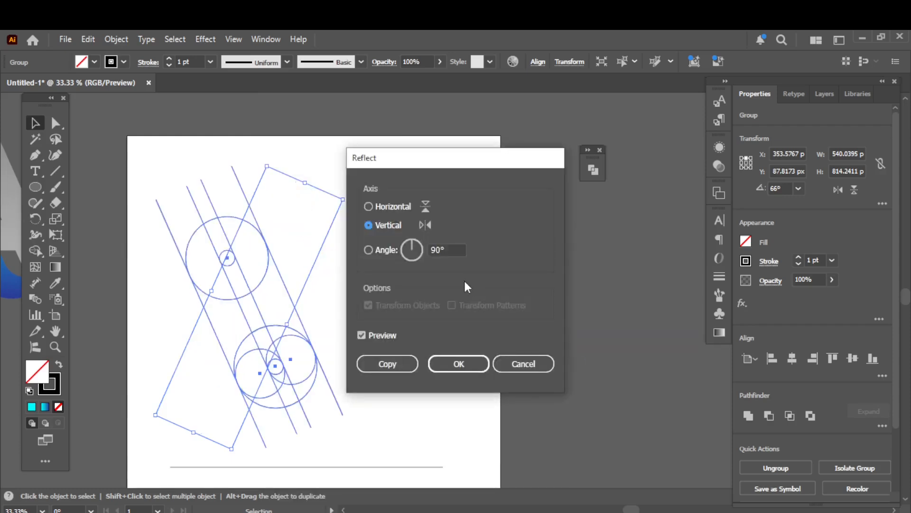
left_click(399, 363)
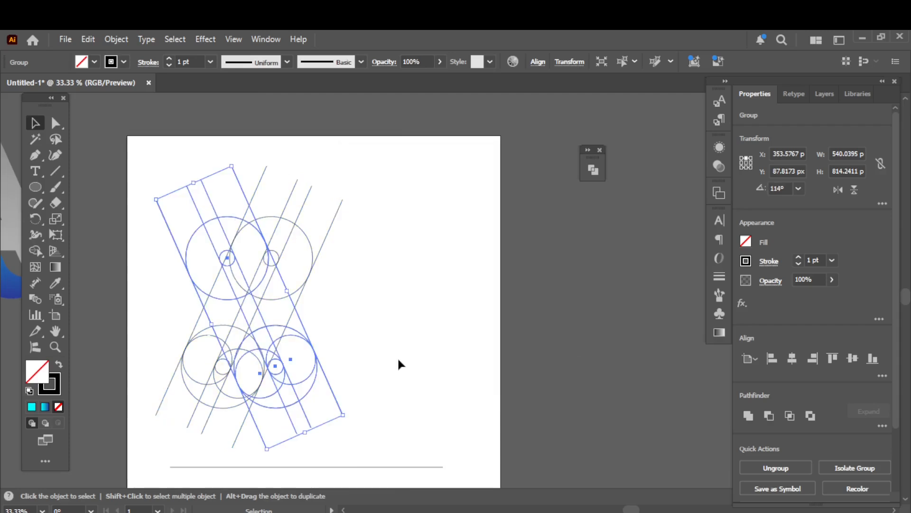
Move the mirrored copy horizontally right about 283 px so its upper small circle meets the original group's outer right line
scroll(378, 346, "up", 1)
left_click_drag(320, 335, 421, 366)
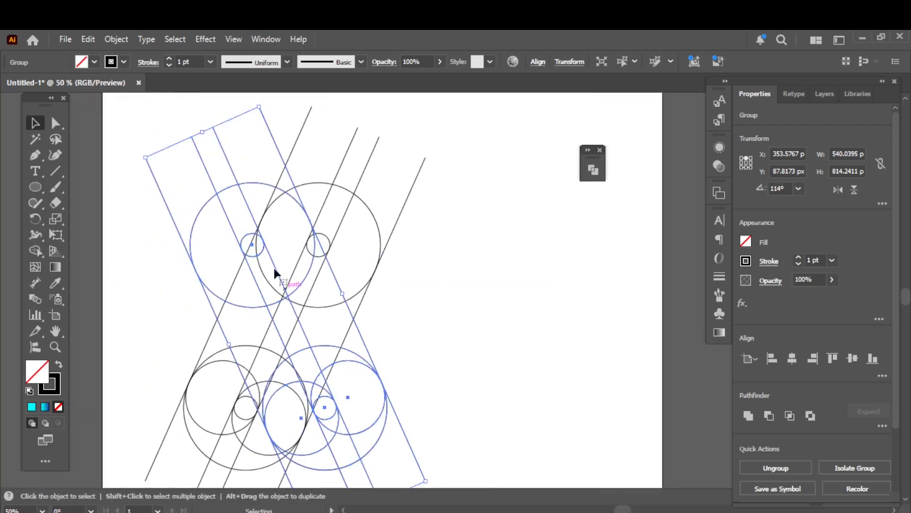
left_click_drag(260, 246, 399, 247)
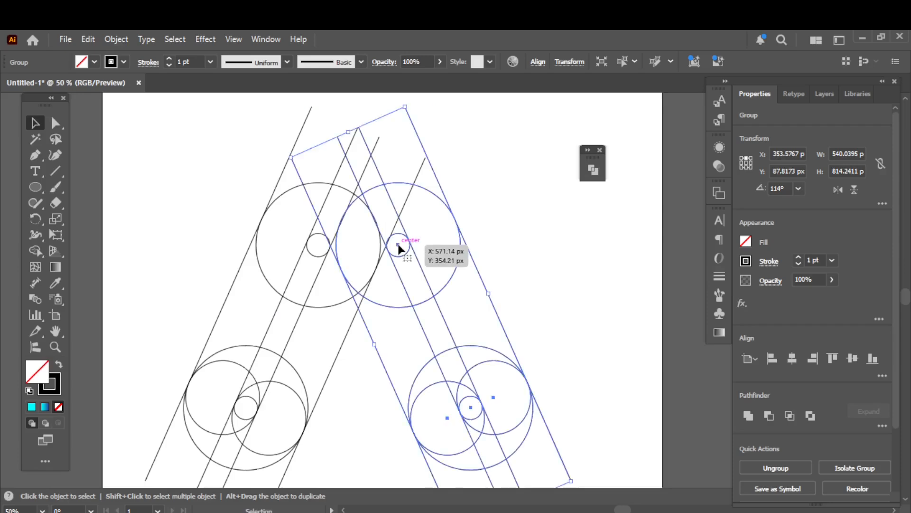
scroll(399, 247, "up", 4)
left_click_drag(295, 291, 363, 301)
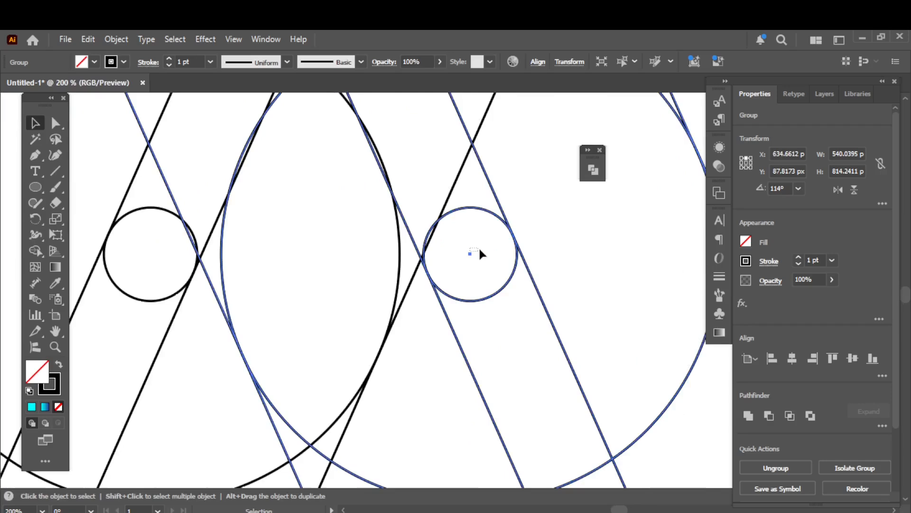
left_click_drag(470, 254, 472, 252)
scroll(471, 251, "down", 1)
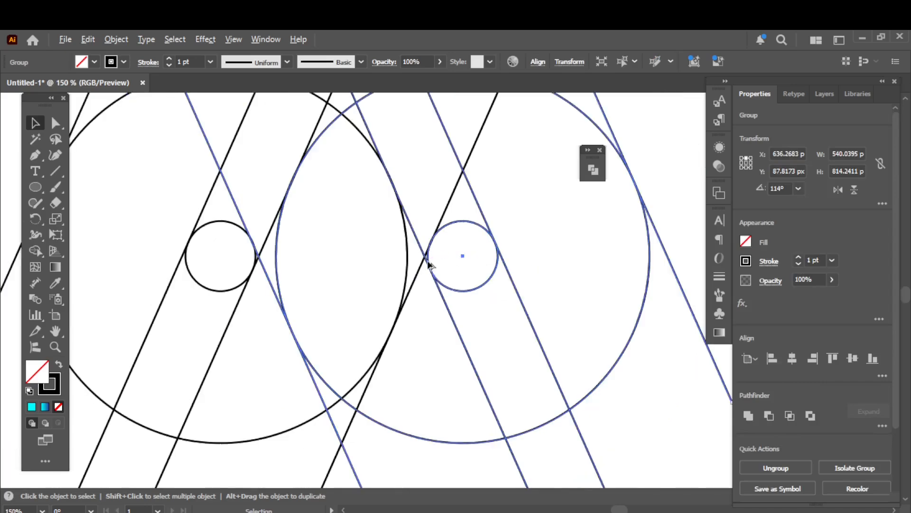
Examine how the lines and upper circles of the two mirrored groups meet, then check the whole A-shaped construction
left_click_drag(397, 232, 386, 422)
scroll(383, 403, "down", 2)
scroll(384, 405, "up", 1)
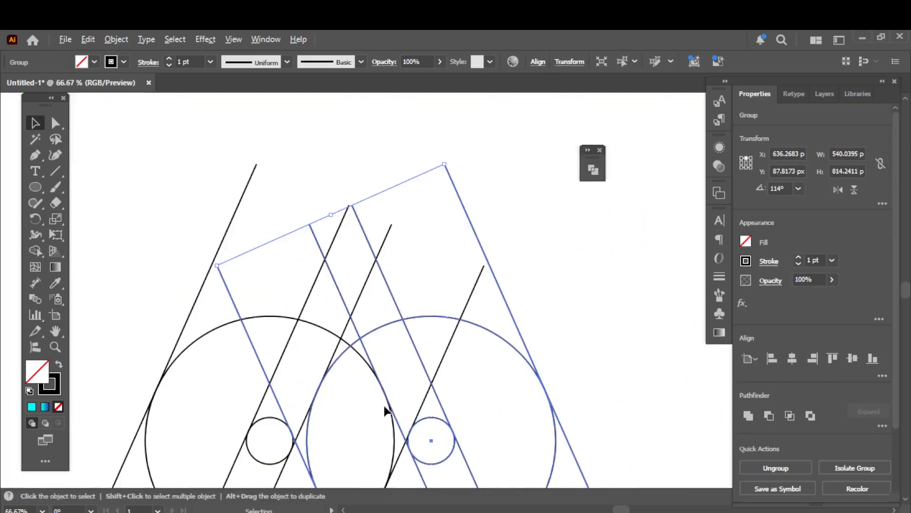
scroll(425, 438, "up", 1)
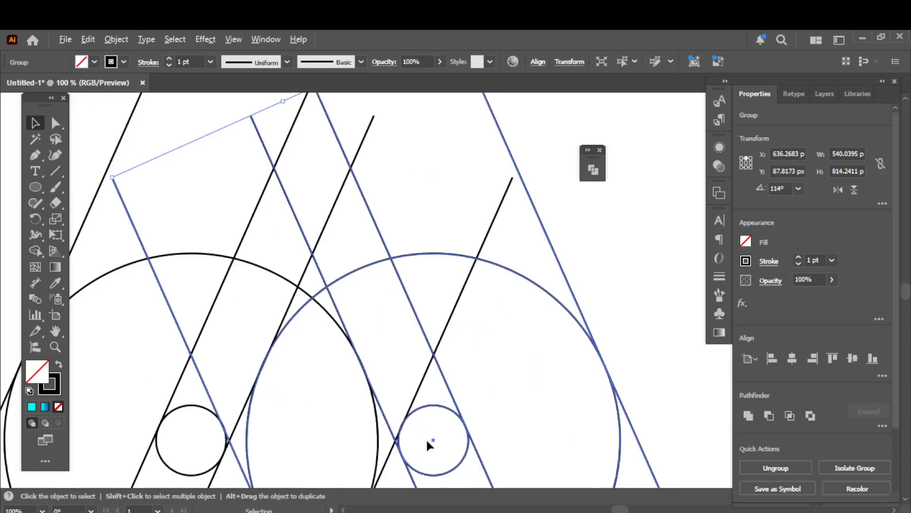
scroll(360, 414, "up", 2)
scroll(360, 414, "down", 2)
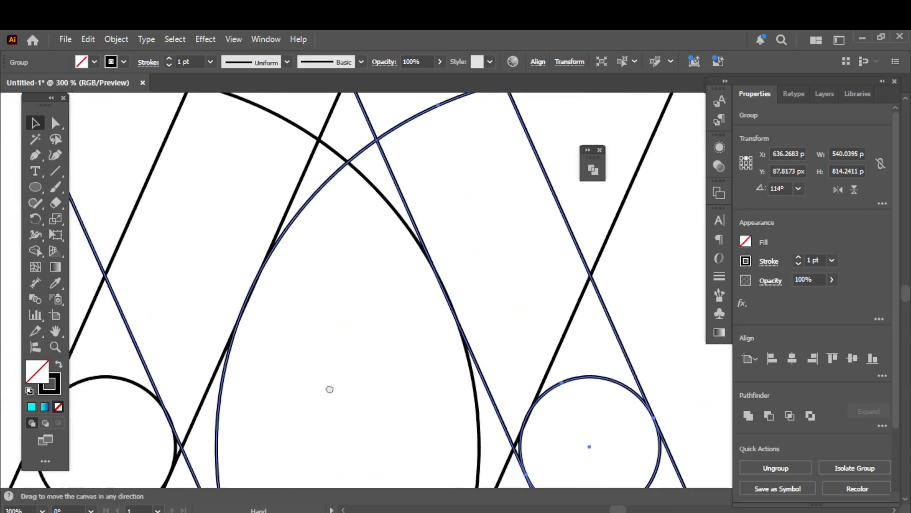
scroll(338, 376, "down", 2)
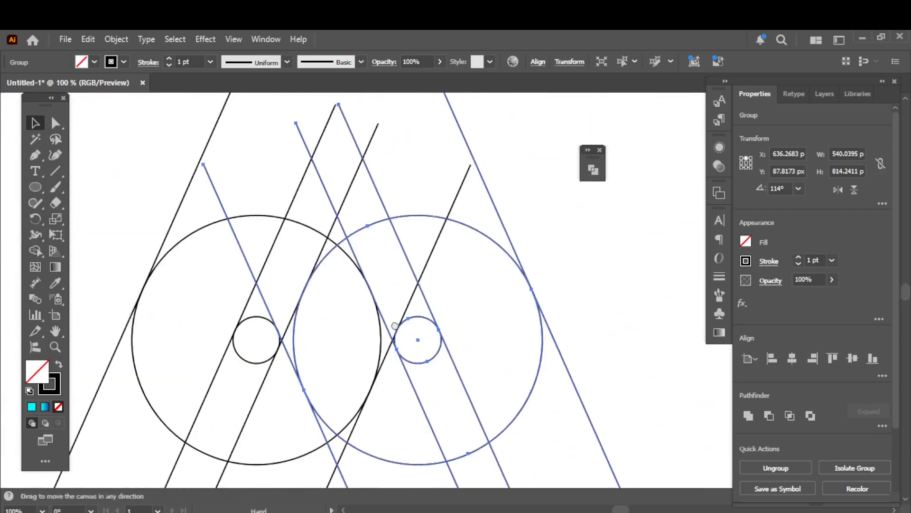
scroll(362, 321, "down", 1)
left_click(145, 246)
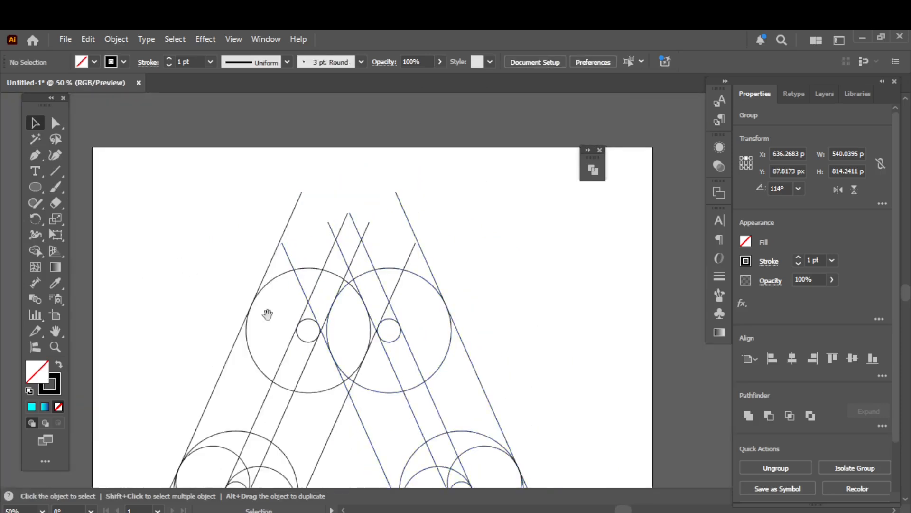
scroll(224, 232, "down", 1)
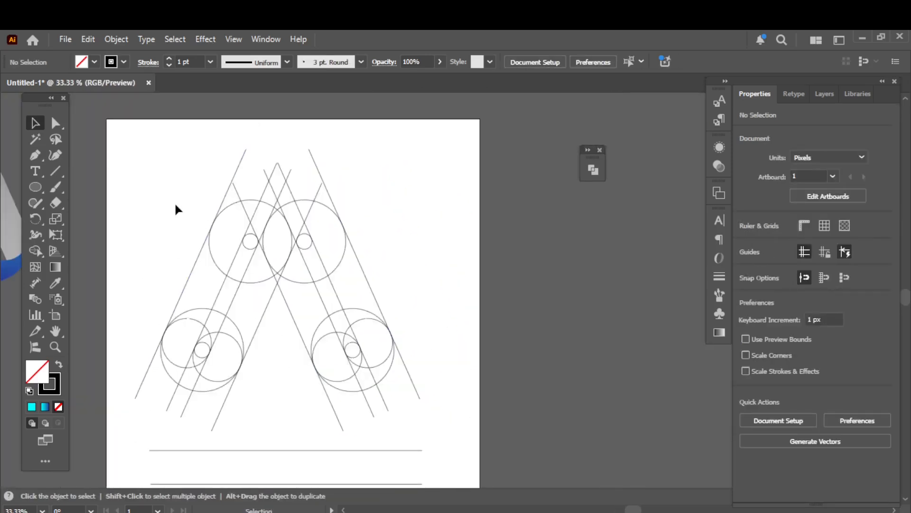
Select both mirrored groups for the Shape Builder tool and set the fill colour to black
left_click_drag(176, 203, 418, 288)
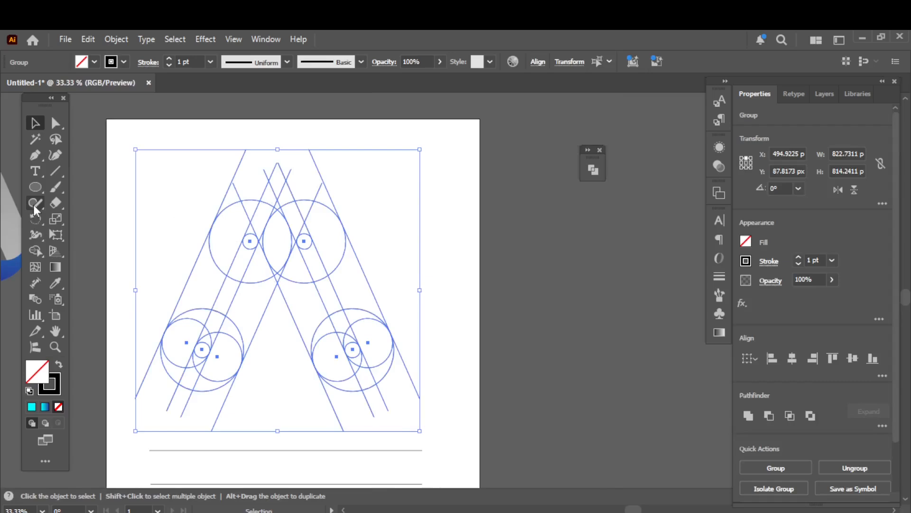
left_click(35, 251)
left_click(82, 63)
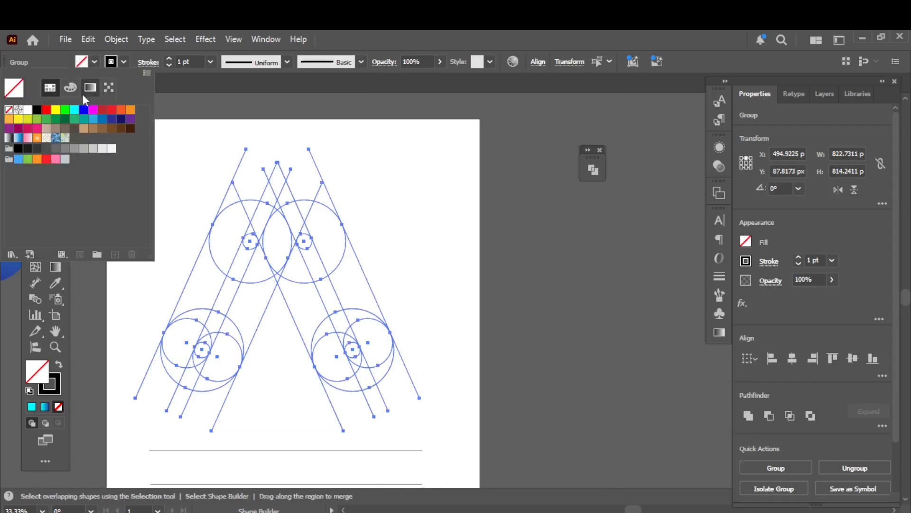
left_click(37, 110)
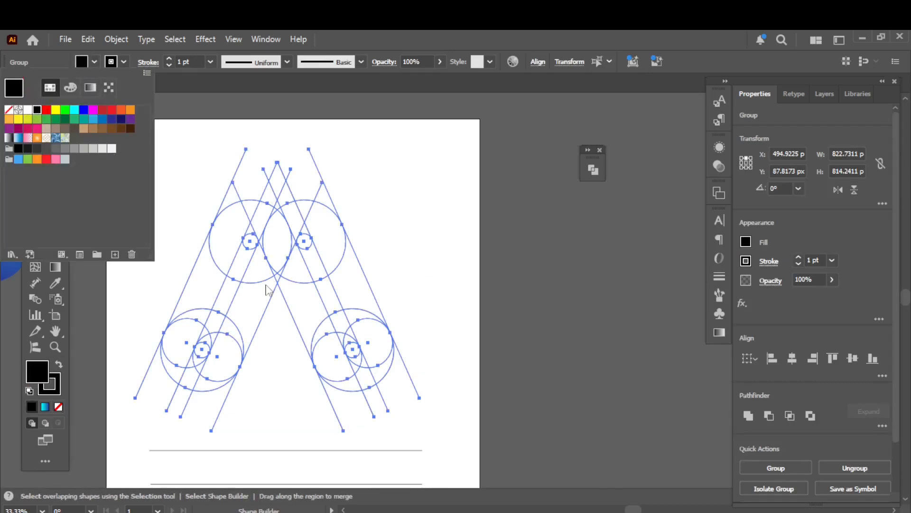
Merge the left leg, left arch and inner right leg regions into one black band with Shape Builder
key("Escape")
key("ctrl+equal")
key("ctrl+equal")
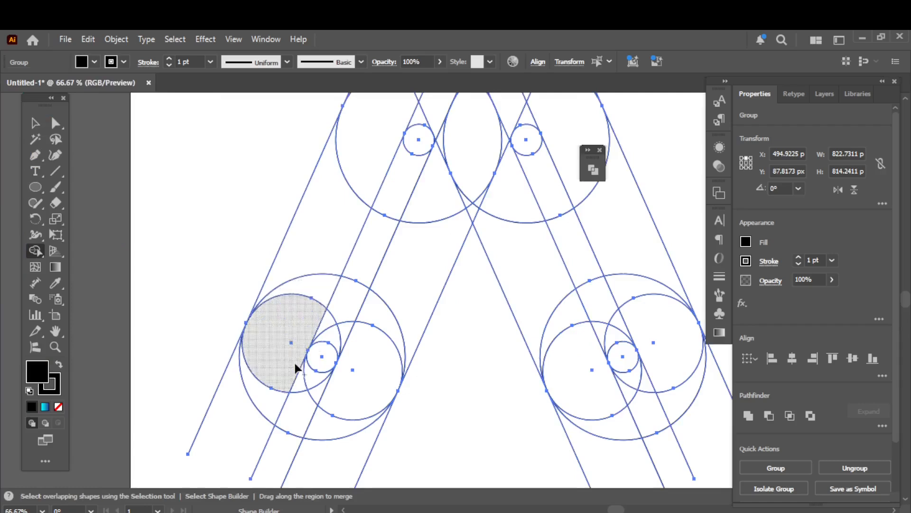
mouse_move(272, 395)
left_mouse_down()
mouse_move(265, 367)
mouse_move(326, 233)
mouse_move(245, 248)
mouse_move(266, 233)
mouse_move(306, 234)
mouse_move(321, 255)
mouse_move(354, 366)
left_mouse_up()
key("ctrl+minus")
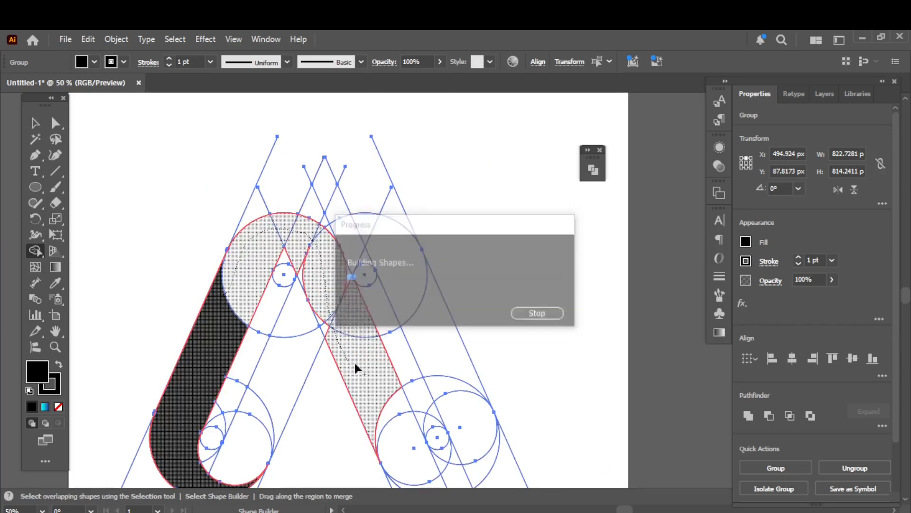
mouse_move(400, 409)
left_mouse_down()
mouse_move(341, 297)
mouse_move(345, 338)
mouse_move(374, 378)
mouse_move(429, 369)
left_mouse_up()
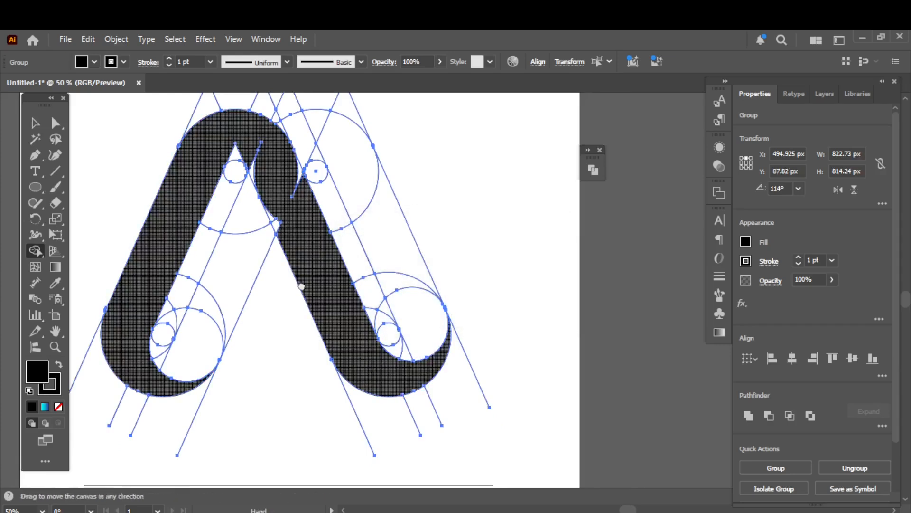
Merge the leftover slivers at the crossing and the small triangle beneath the left arch into the black band
left_click_drag(301, 285, 382, 384)
scroll(382, 385, "up", 2)
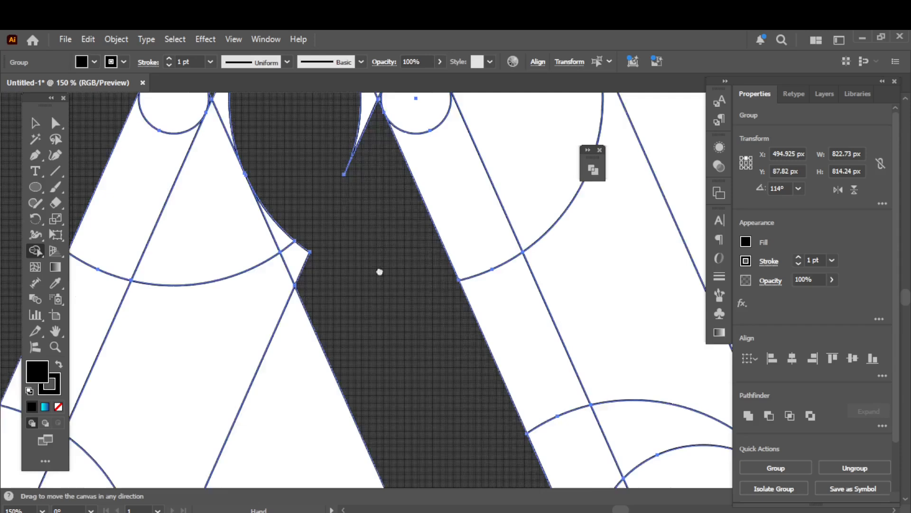
left_click_drag(378, 271, 364, 370)
left_click(334, 261)
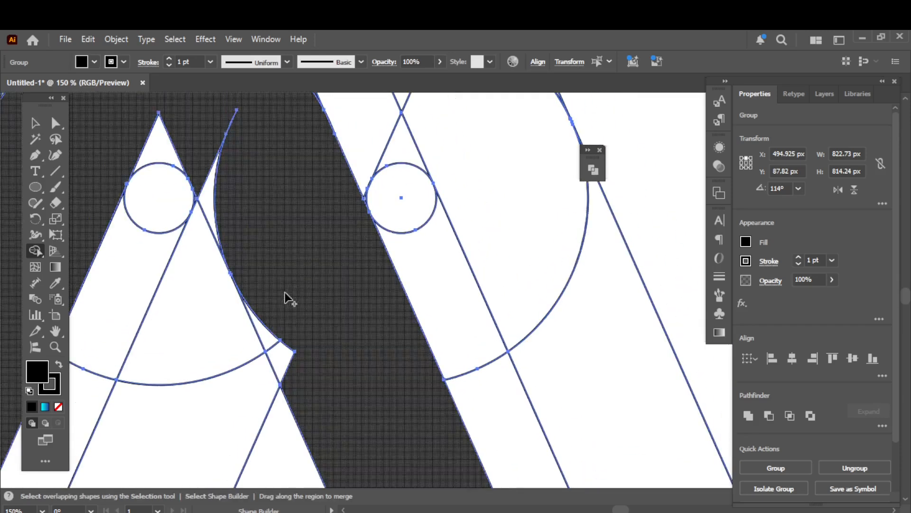
left_click(282, 363)
mouse_move(211, 181)
left_mouse_down()
mouse_move(257, 248)
mouse_move(269, 241)
left_mouse_up()
scroll(270, 237, "down", 2)
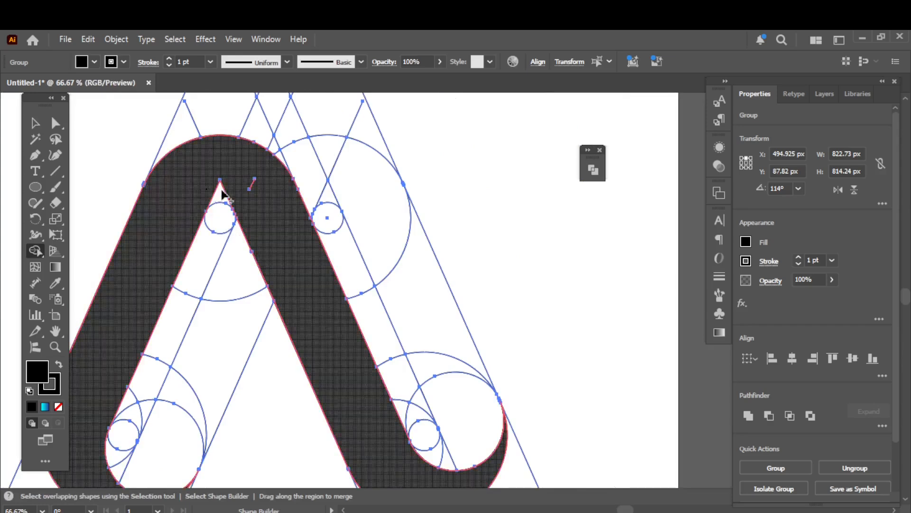
left_click_drag(261, 207, 285, 194)
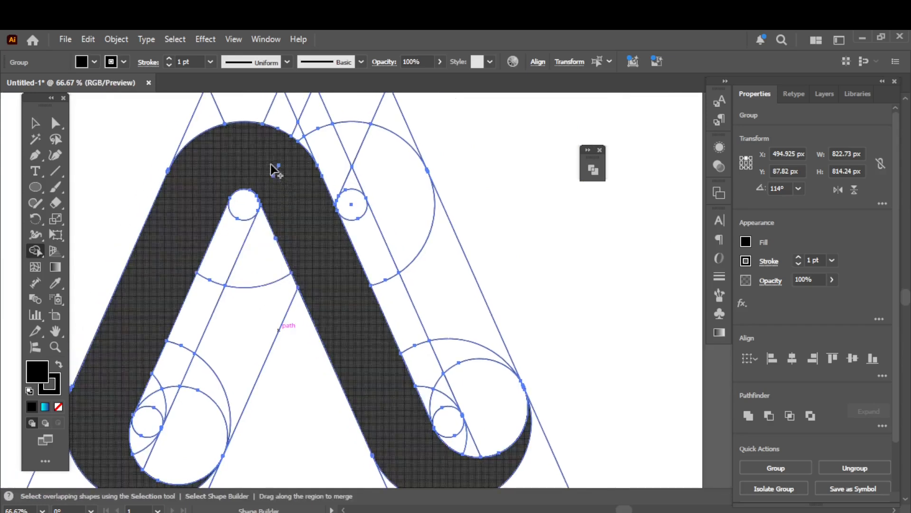
Set the Shape Builder fill colour to a medium grey swatch for the remaining bands
left_click_drag(209, 319, 256, 226)
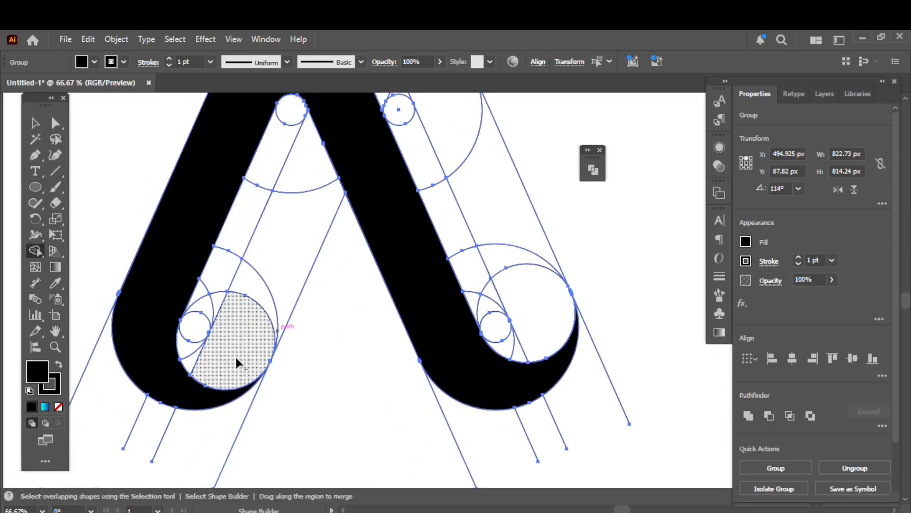
scroll(237, 363, "up", 2)
scroll(237, 363, "down", 3)
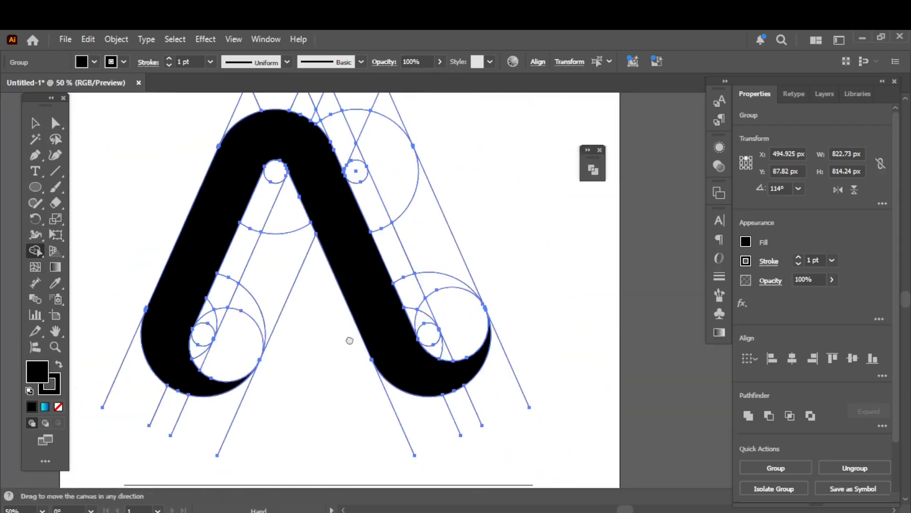
left_click_drag(288, 344, 257, 371)
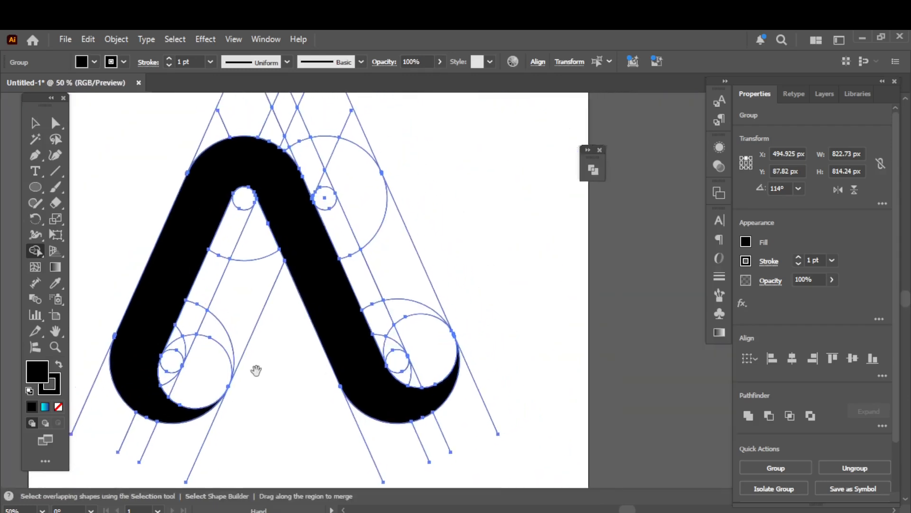
left_click(82, 62)
left_click(65, 149)
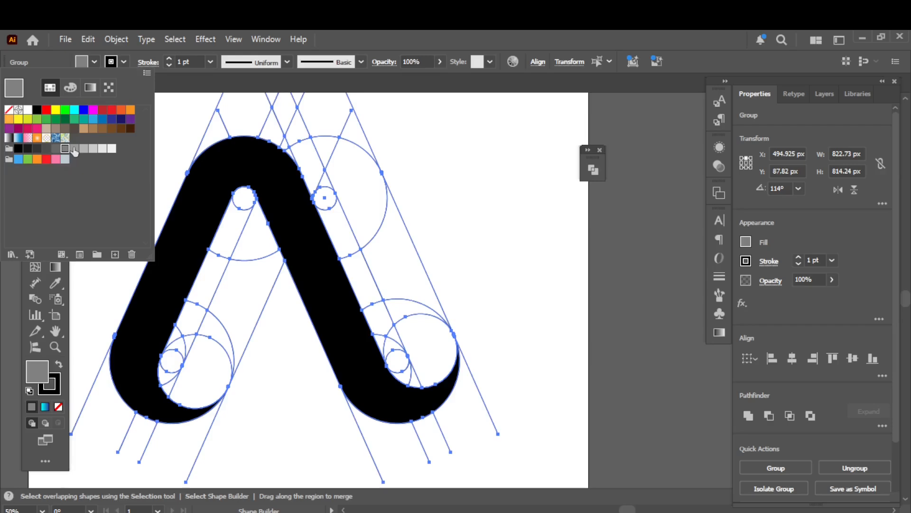
left_click(74, 149)
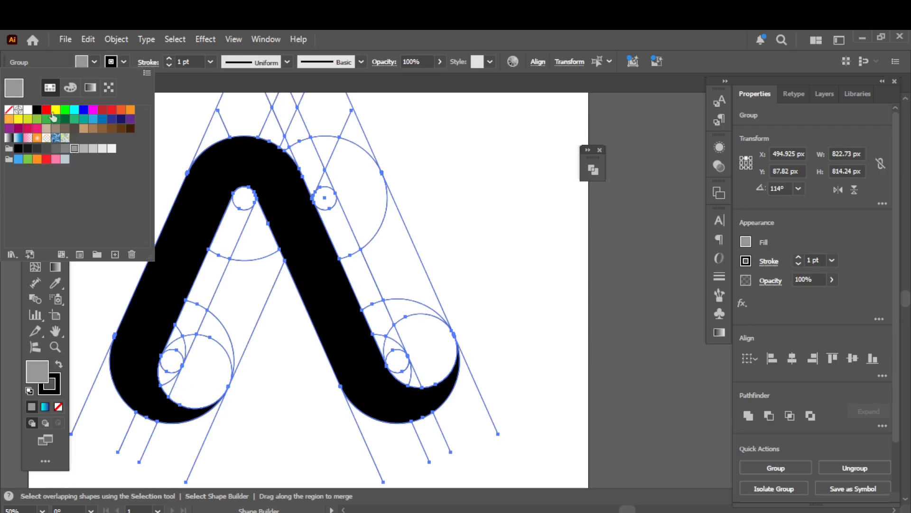
left_click(176, 145)
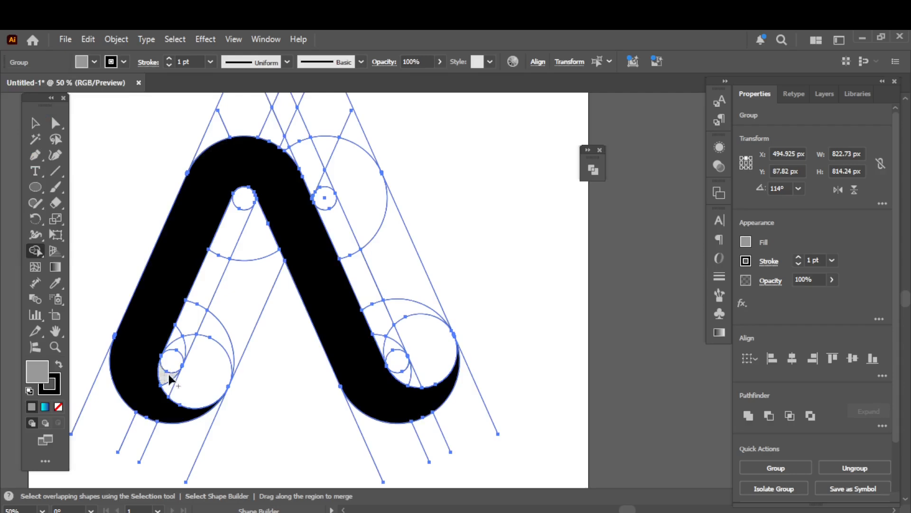
Merge the inner left leg regions into one grey shape and the right arch with the outer right leg into another
mouse_move(180, 383)
left_mouse_down()
mouse_move(217, 368)
mouse_move(256, 230)
left_mouse_up()
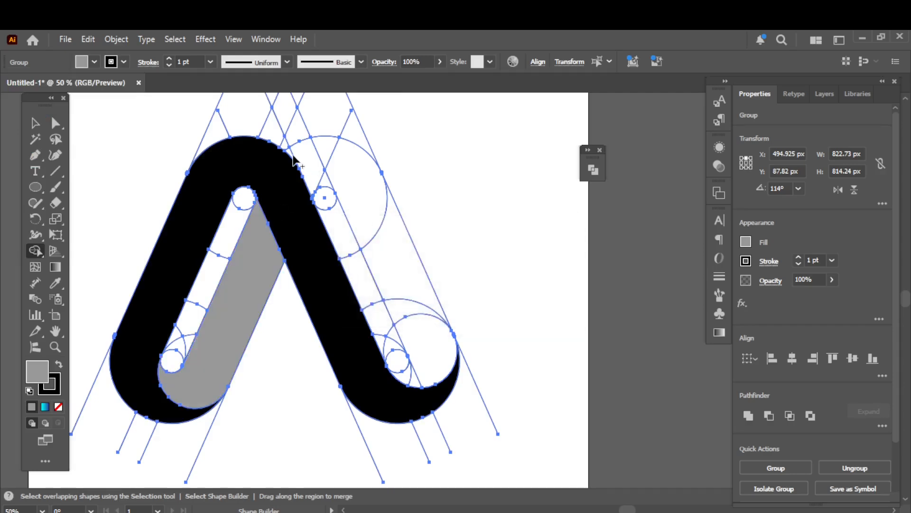
mouse_move(293, 159)
left_mouse_down()
mouse_move(346, 167)
mouse_move(383, 211)
mouse_move(421, 340)
left_mouse_up()
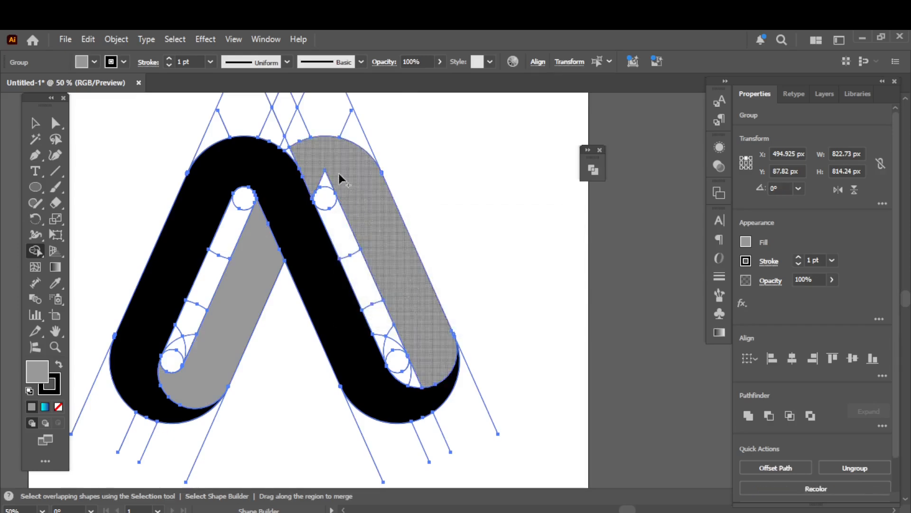
scroll(352, 313, "up", 2)
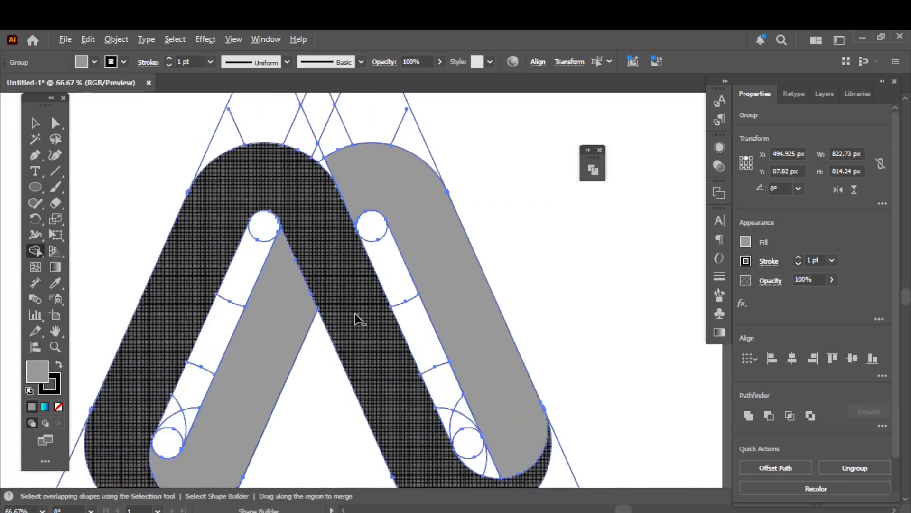
left_click_drag(316, 181, 353, 340)
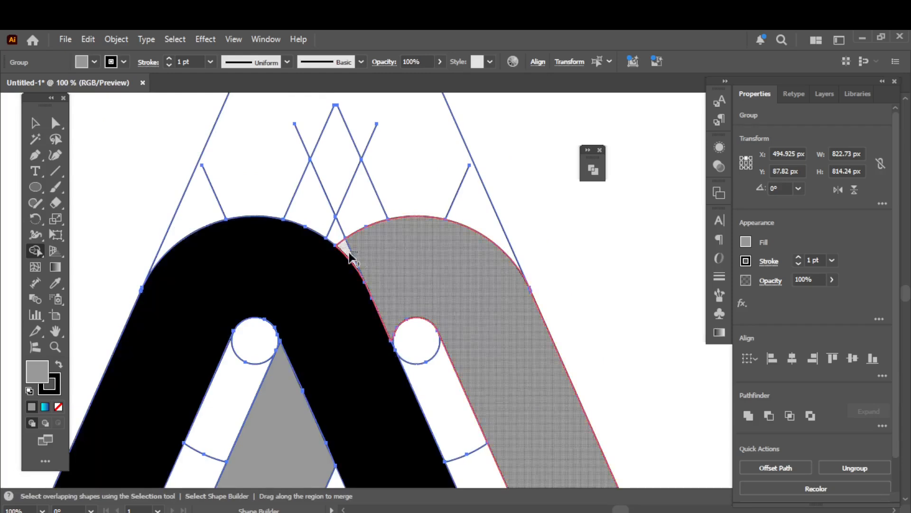
scroll(360, 284, "down", 1)
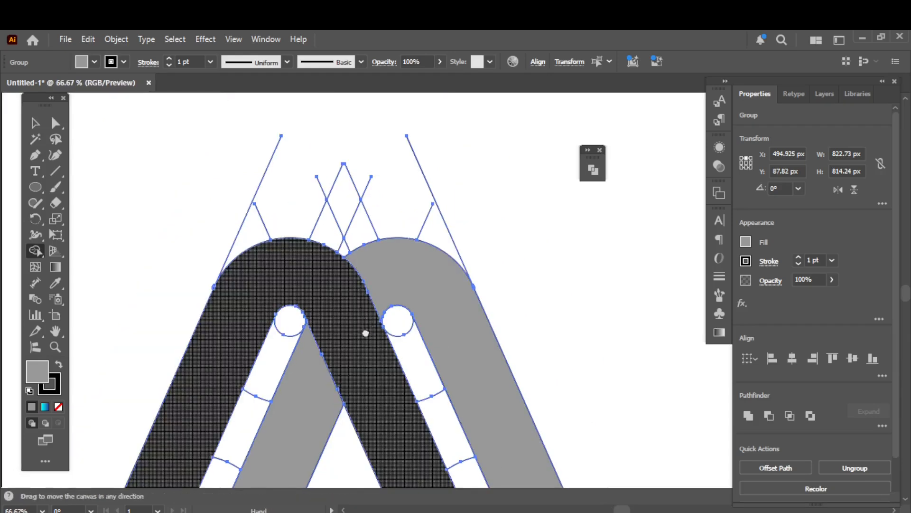
scroll(366, 323, "down", 3)
scroll(363, 305, "up", 1)
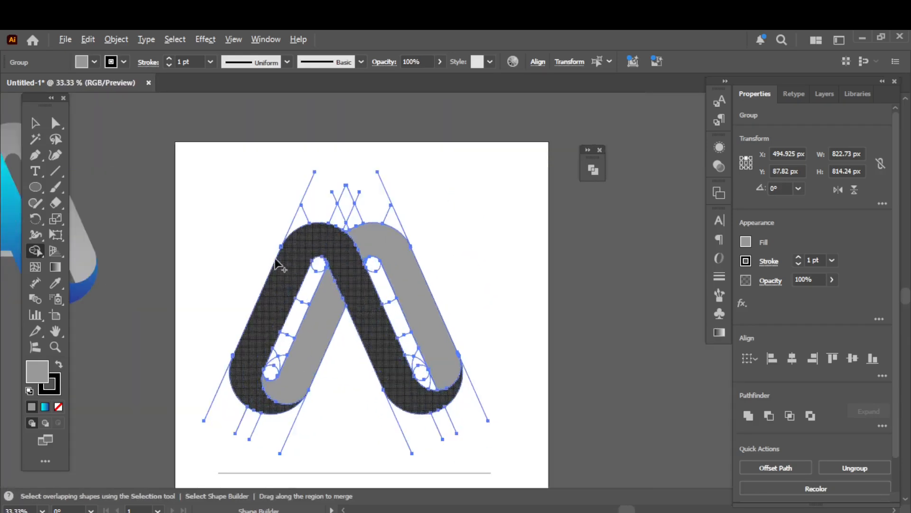
Ungroup the left construction group that contains the black band
left_click(34, 123)
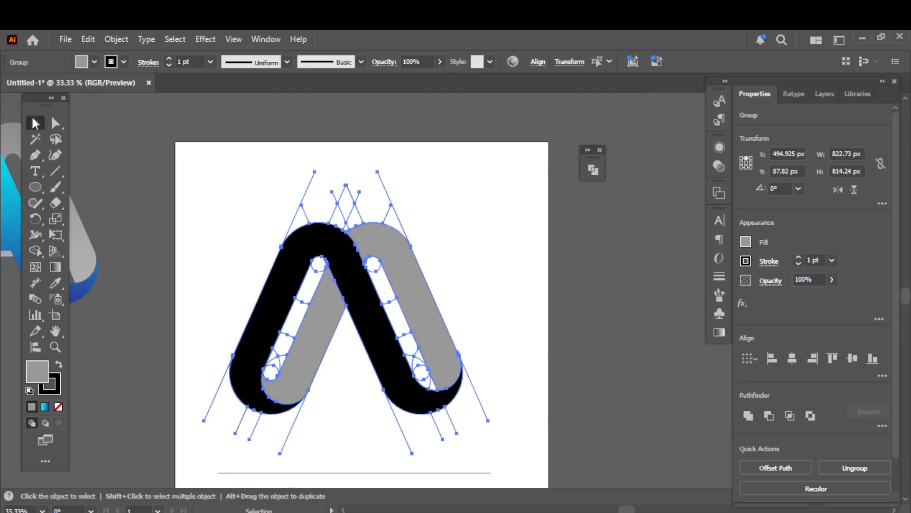
left_click(220, 246)
left_click(367, 335)
right_click(373, 332)
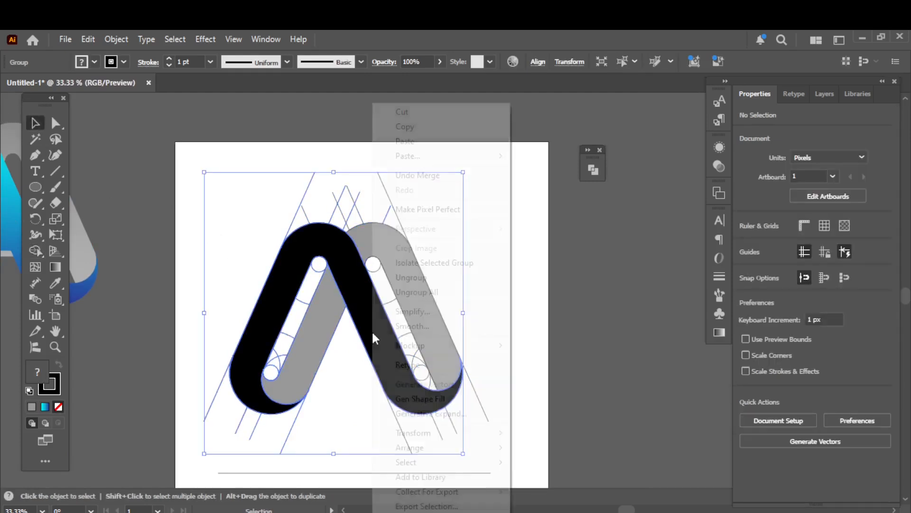
left_click(416, 278)
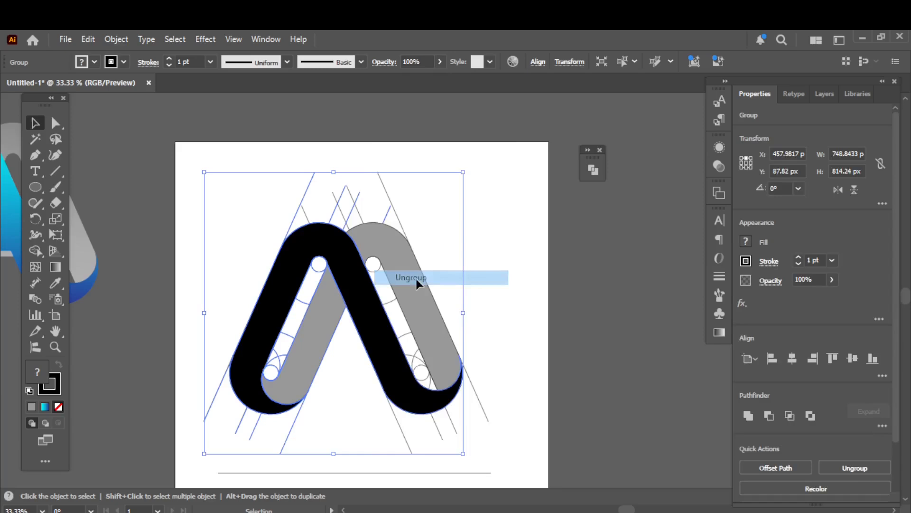
Ungroup the right construction group that contains the outer grey band and clear the selection
left_click(430, 306)
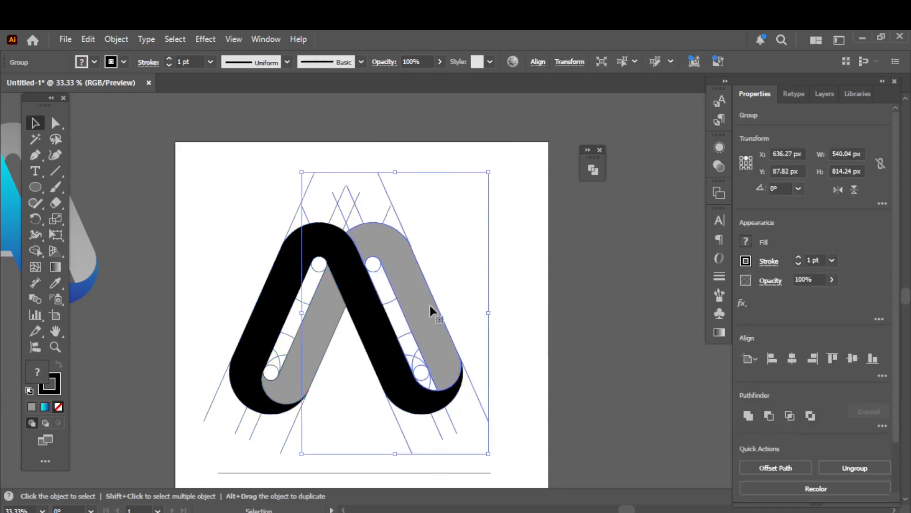
right_click(430, 306)
left_click(471, 281)
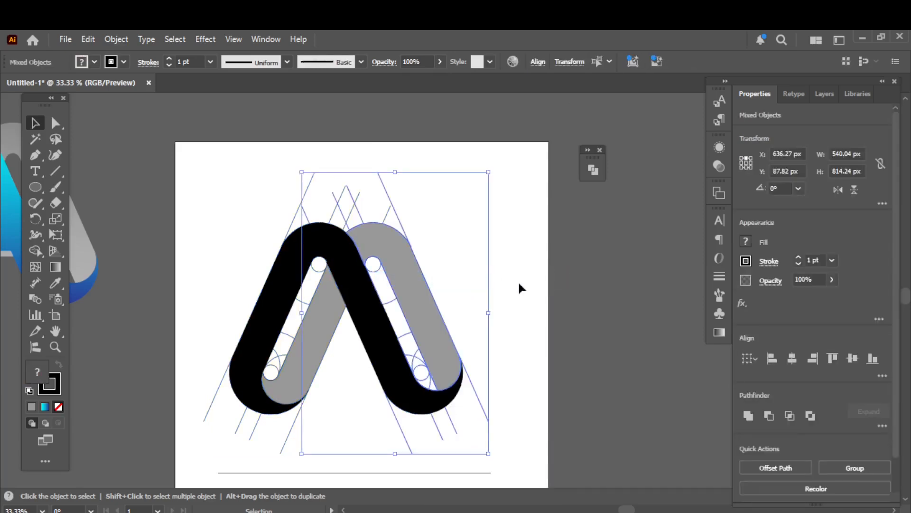
left_click(518, 280)
Ungroup the black band's nested group once more and test-move the black band on its own
left_click(379, 327)
mouse_move(379, 327)
left_mouse_down()
mouse_move(376, 335)
mouse_move(369, 329)
mouse_move(379, 327)
left_mouse_up()
left_click(227, 283)
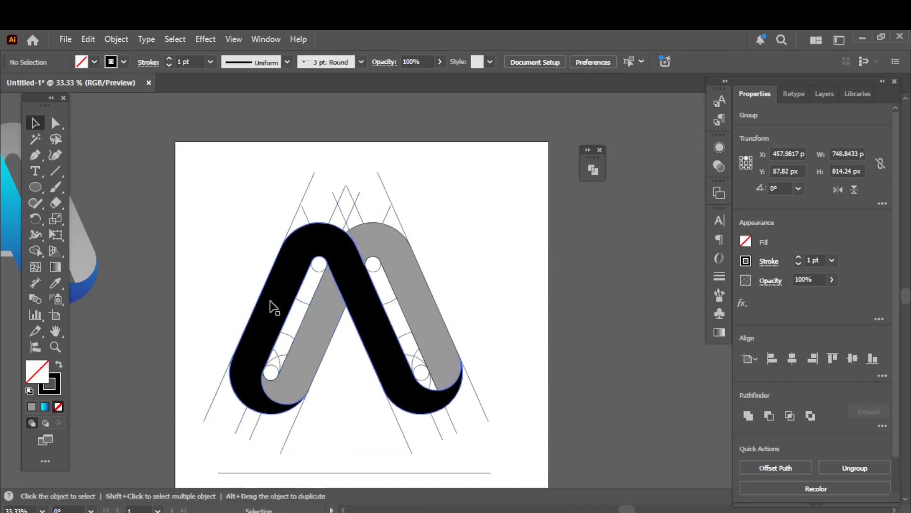
left_click(312, 327)
right_click(314, 330)
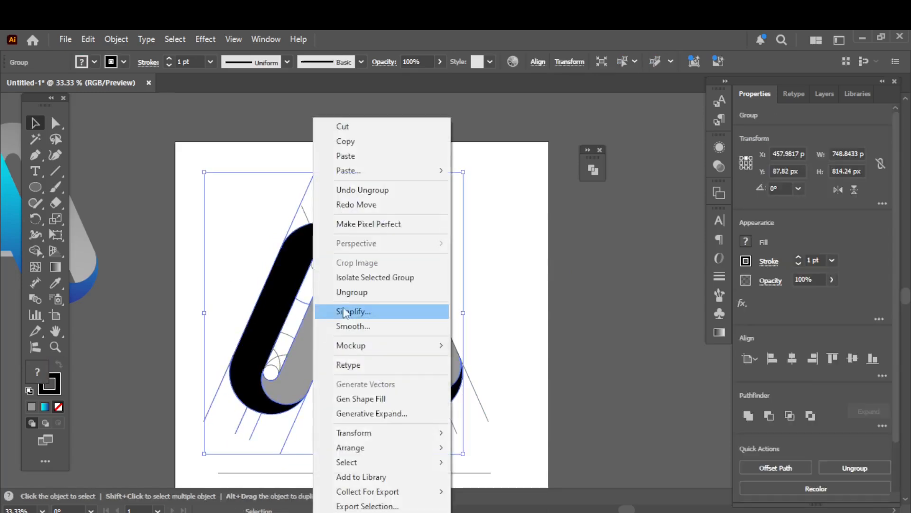
left_click(351, 292)
left_click(505, 311)
left_click_drag(373, 323, 362, 352)
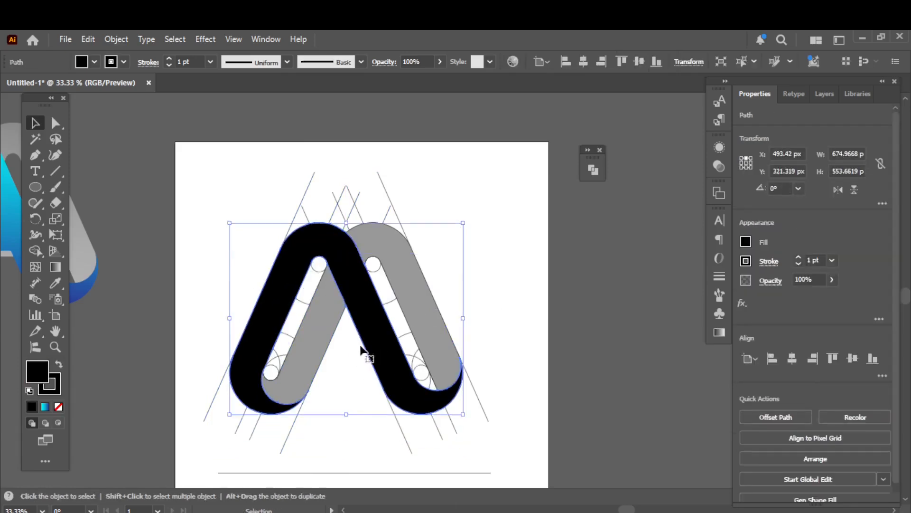
left_click(207, 250)
Ungroup the right grey band's nested group once more and deselect everything
key("ctrl+equal")
key("ctrl+equal")
left_click(408, 205)
right_click(409, 208)
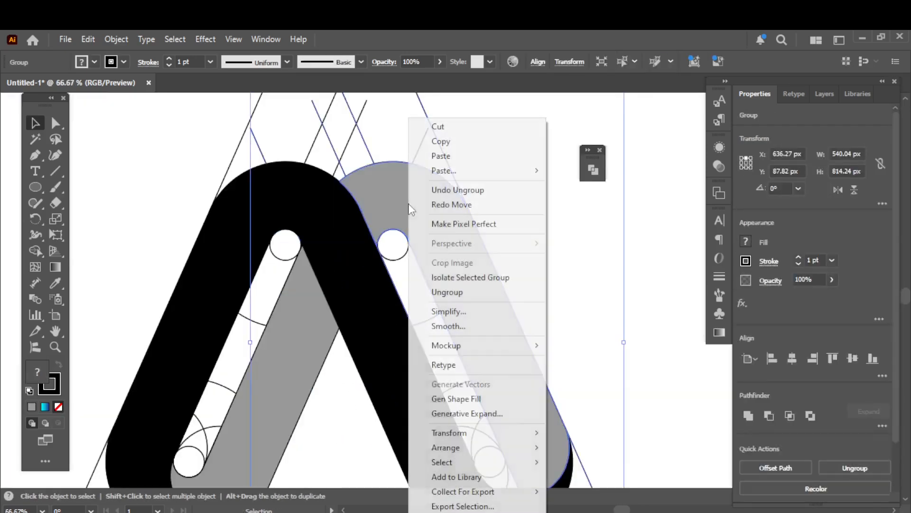
left_click(492, 294)
left_click(539, 270)
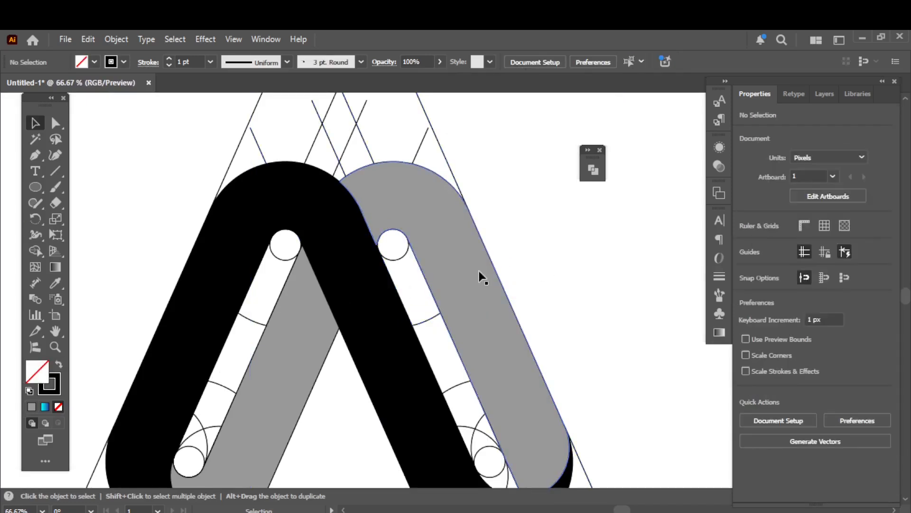
Select the black band and both grey bands together and cut them from the artboard, leaving only the construction leftovers
left_click(511, 305)
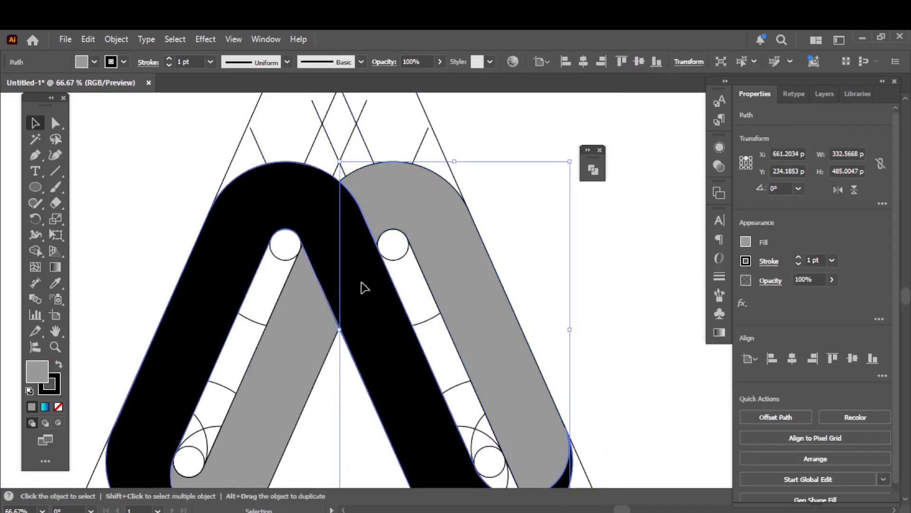
left_click(373, 293)
scroll(326, 319, "down", 2)
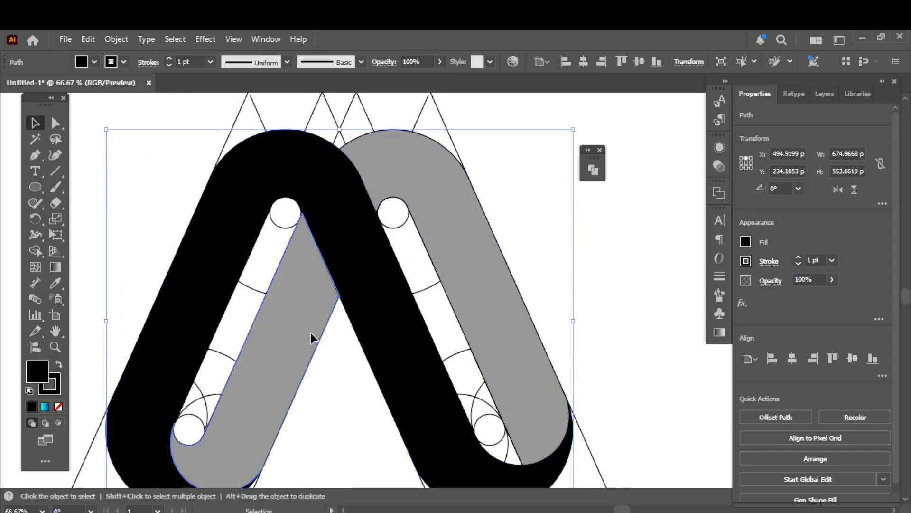
left_click(310, 333)
scroll(325, 337, "down", 3)
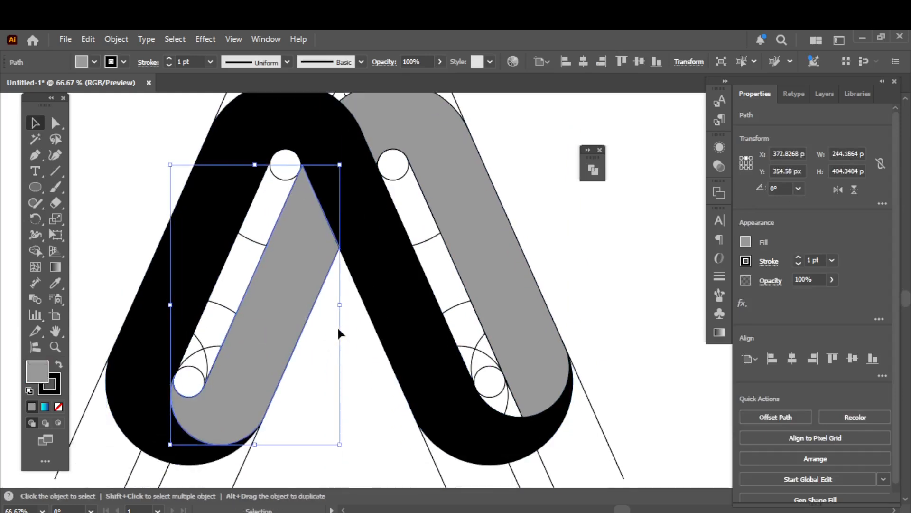
scroll(338, 325, "down", 3)
scroll(324, 311, "up", 1)
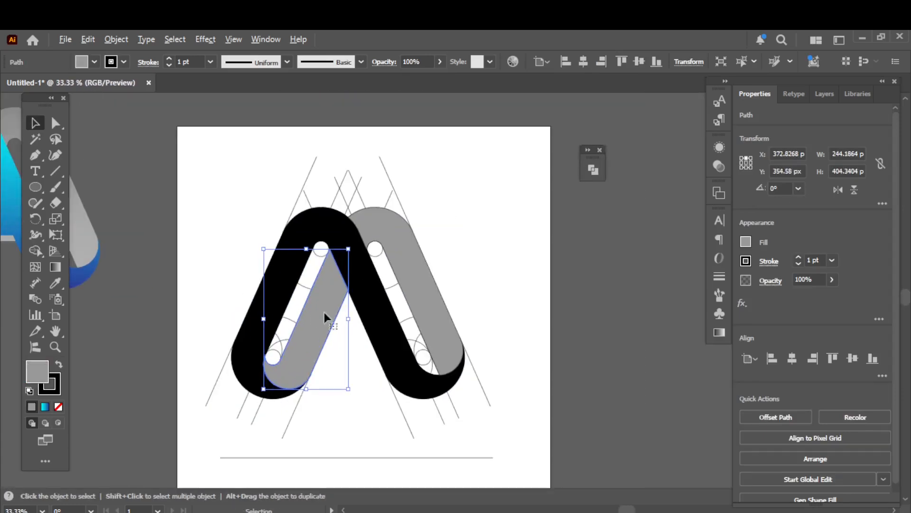
left_click(423, 277)
left_click(368, 289, "shift")
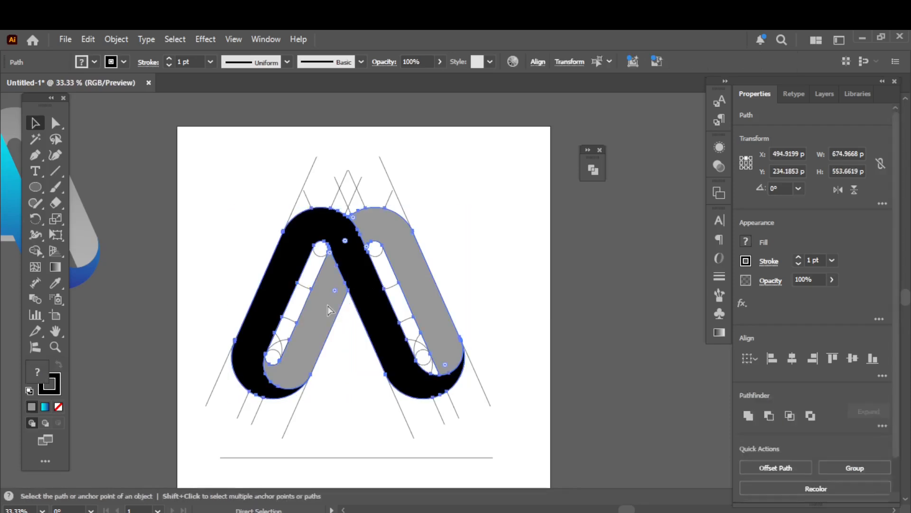
left_click(87, 39)
left_click(113, 89)
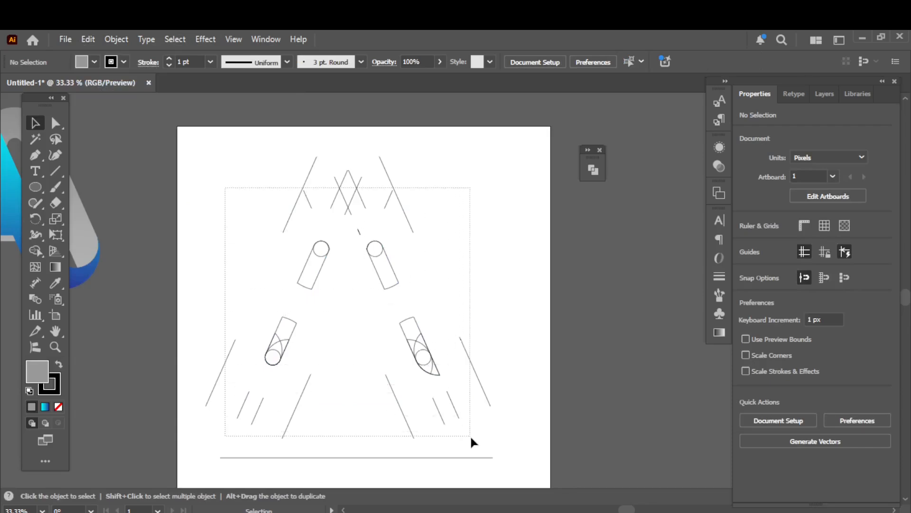
Delete all the leftover construction lines and circle fragments, keeping only the two long horizontal lines at the artboard's lower edge
left_click_drag(471, 439, 473, 435)
key("Delete")
scroll(424, 330, "down", 1)
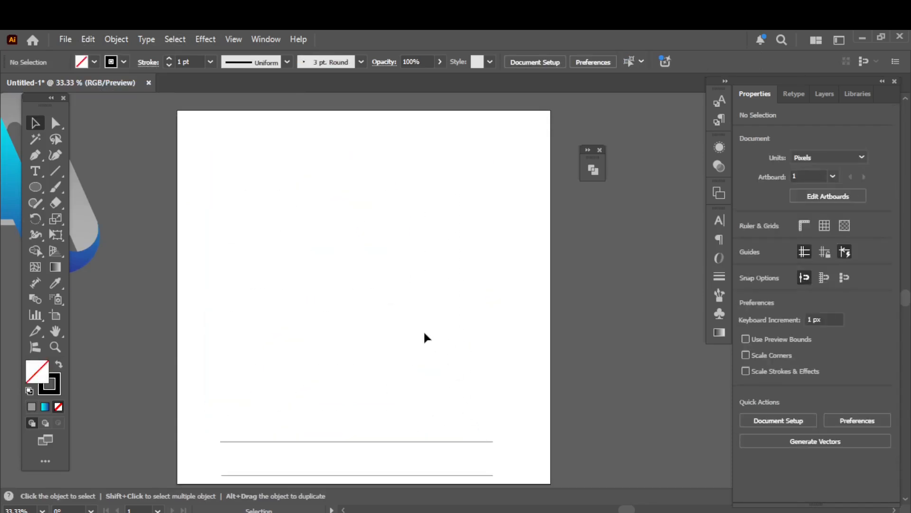
scroll(423, 331, "up", 2)
Paste the cut black and grey bands back in front at their original position and deselect them
left_click(88, 39)
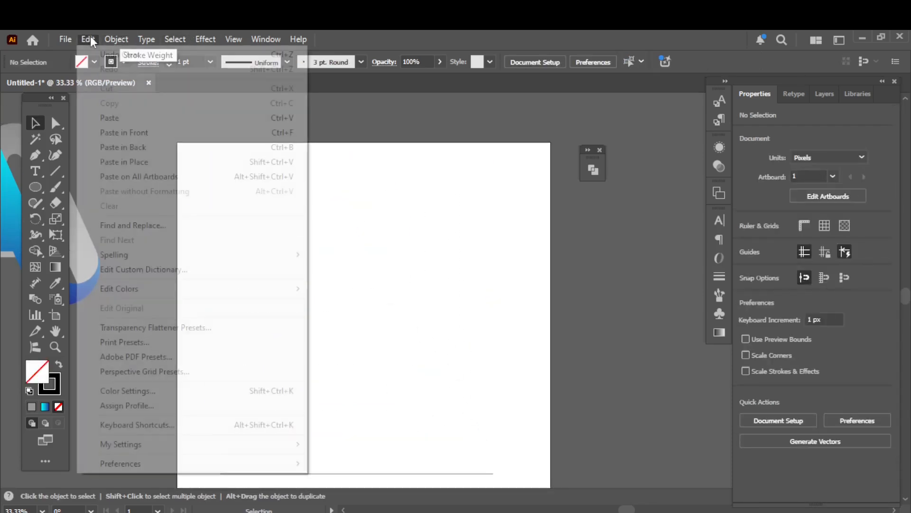
left_click(124, 131)
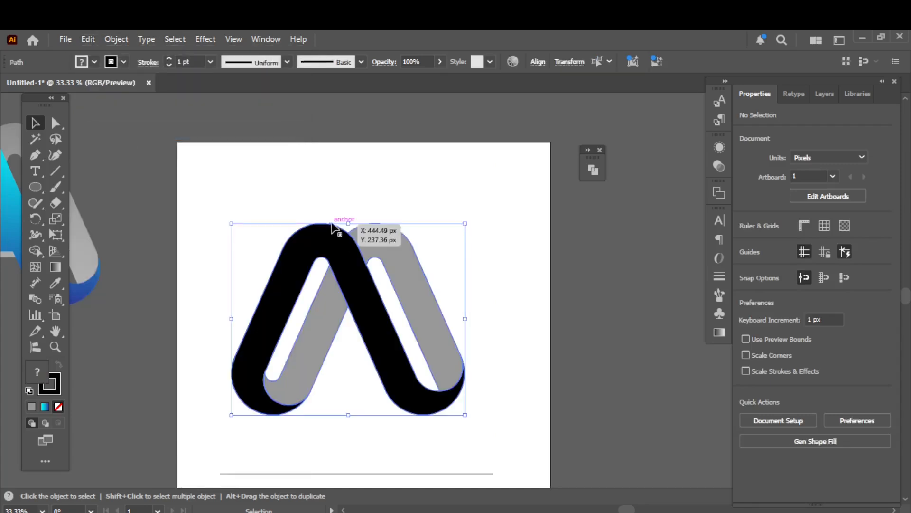
left_click(485, 223)
Select both horizontal lines together and move them up to just below the logo's feet
scroll(494, 468, "up", 1)
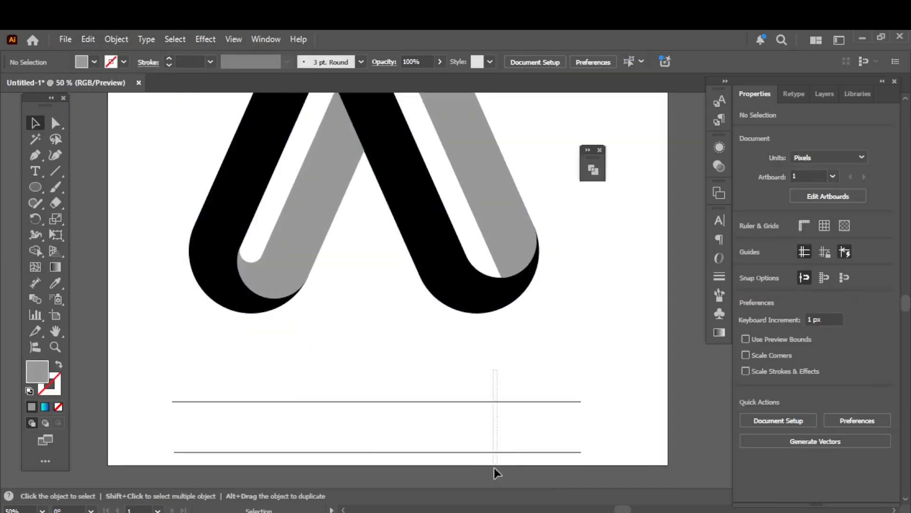
left_click(407, 401)
left_click_drag(406, 401, 412, 340)
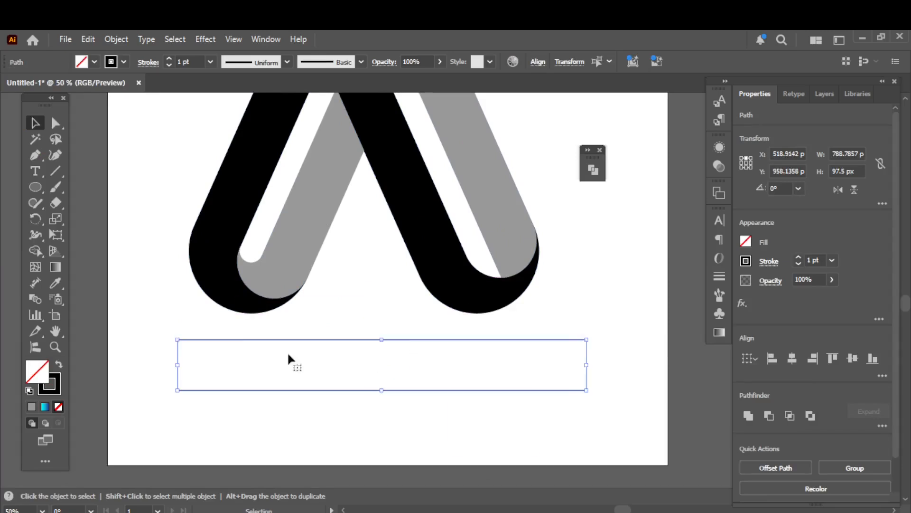
Draw a vertical line about 184 px long crossing both horizontal lines near their left end
left_click(56, 170)
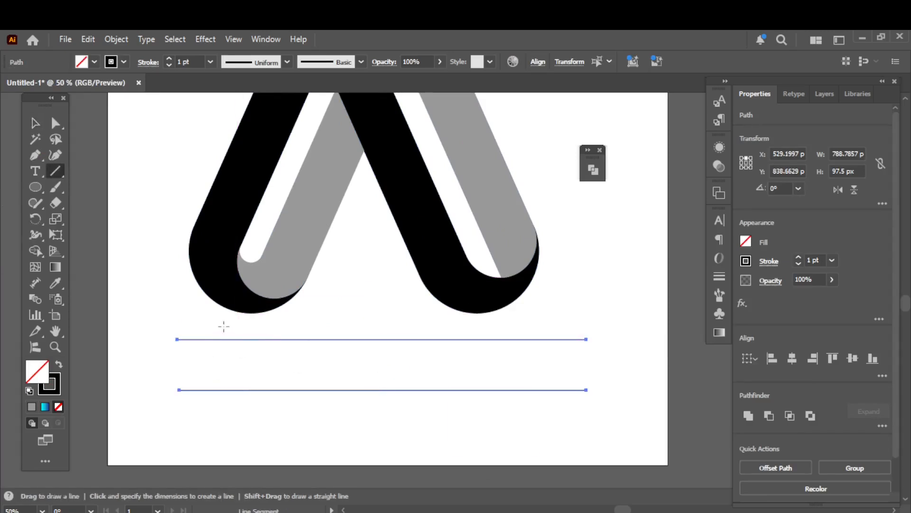
left_click_drag(223, 323, 223, 419)
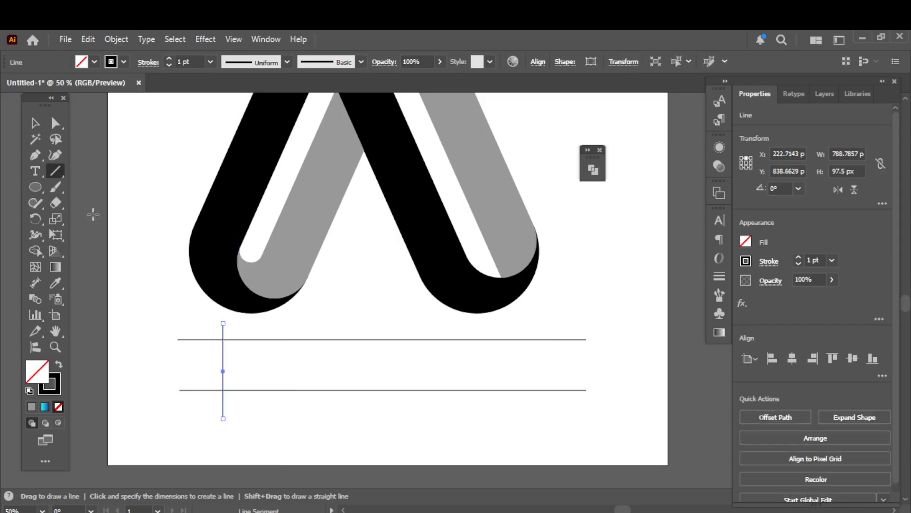
left_click(36, 123)
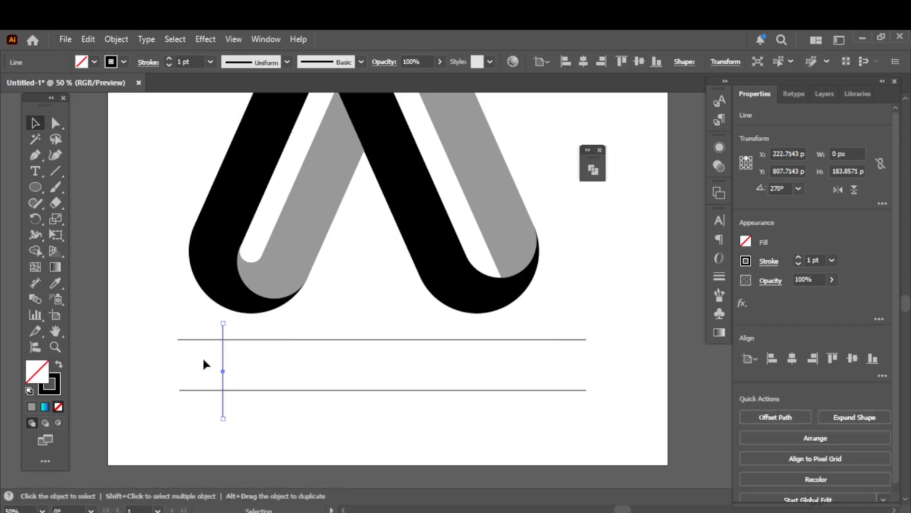
Copy the vertical line, paste it in front, and move one copy about 530 px right across the horizontal lines
left_click(90, 39)
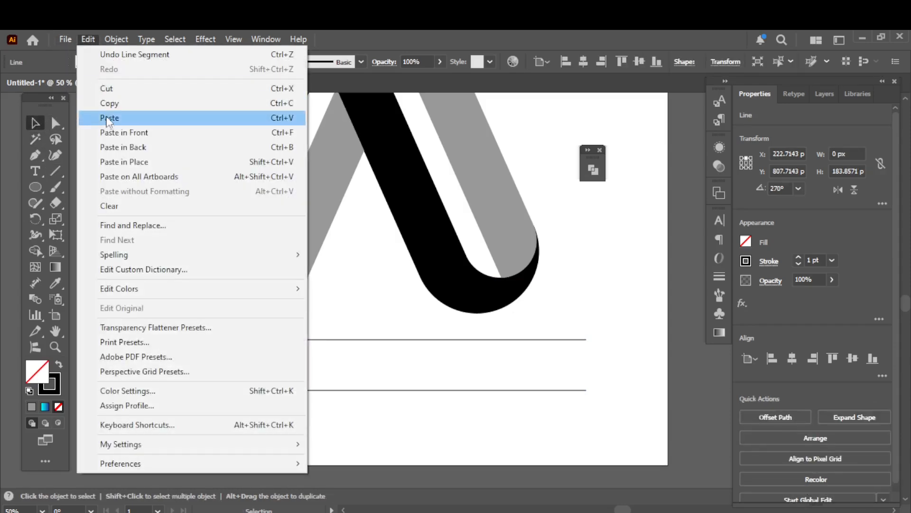
left_click(119, 114)
left_click(88, 39)
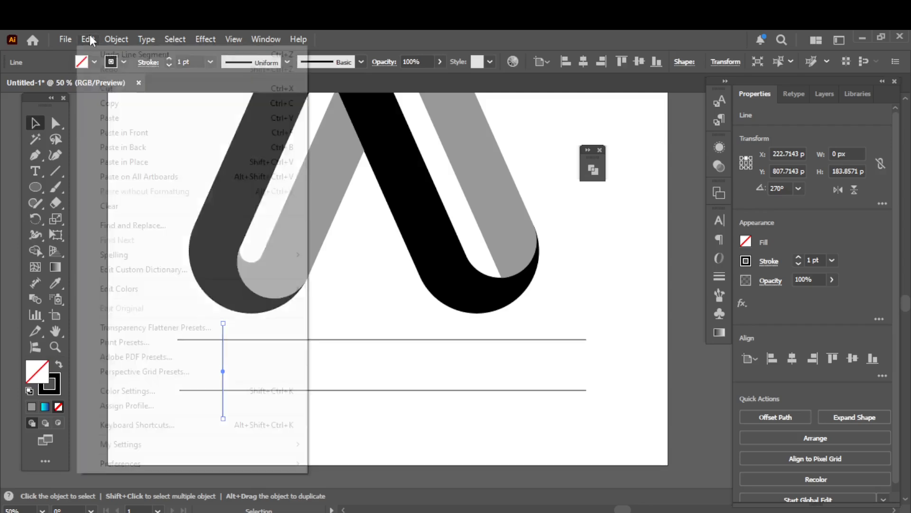
left_click(118, 130)
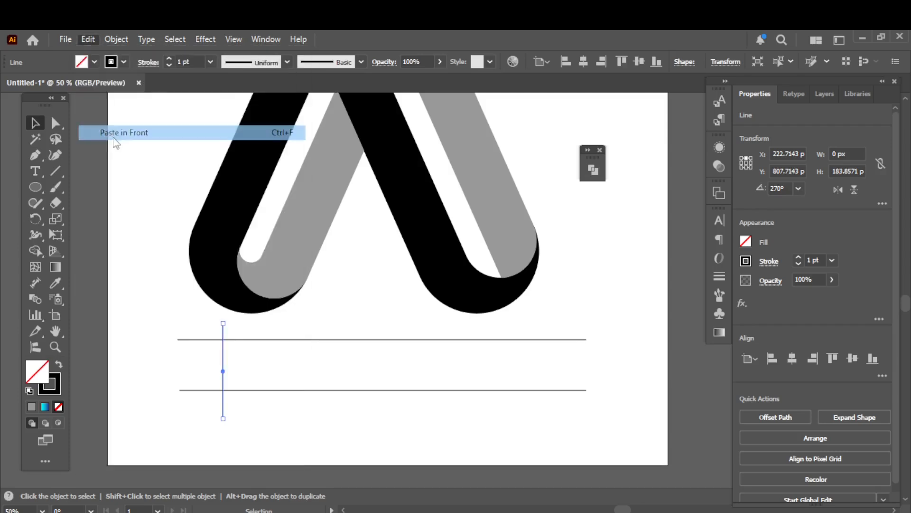
left_click(228, 357)
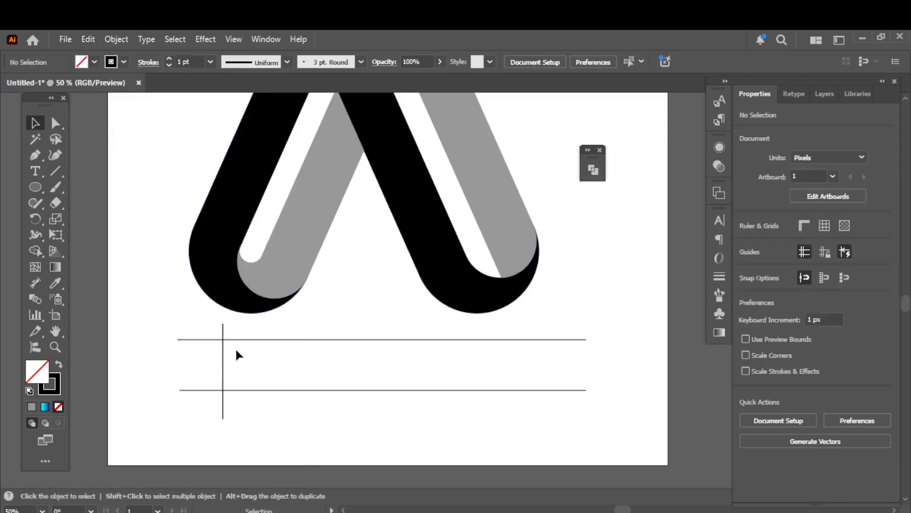
left_click_drag(226, 352, 497, 361)
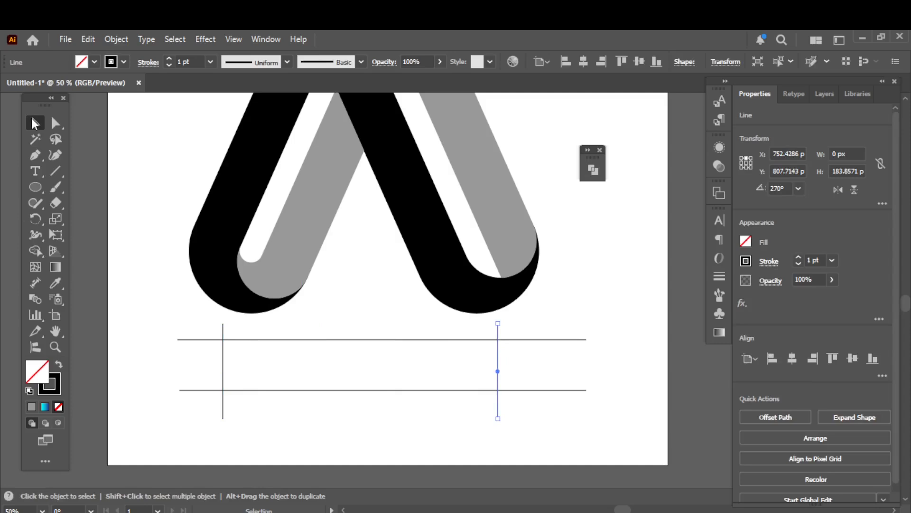
Select all four crossing lines and build the region they enclose into a black-filled rectangle with Shape Builder
left_click(146, 296)
left_click_drag(170, 316, 554, 466)
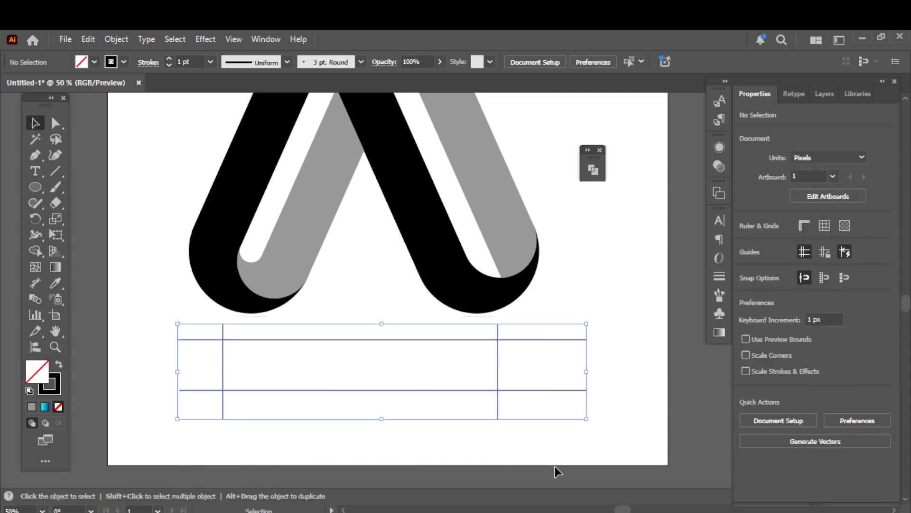
left_click(37, 250)
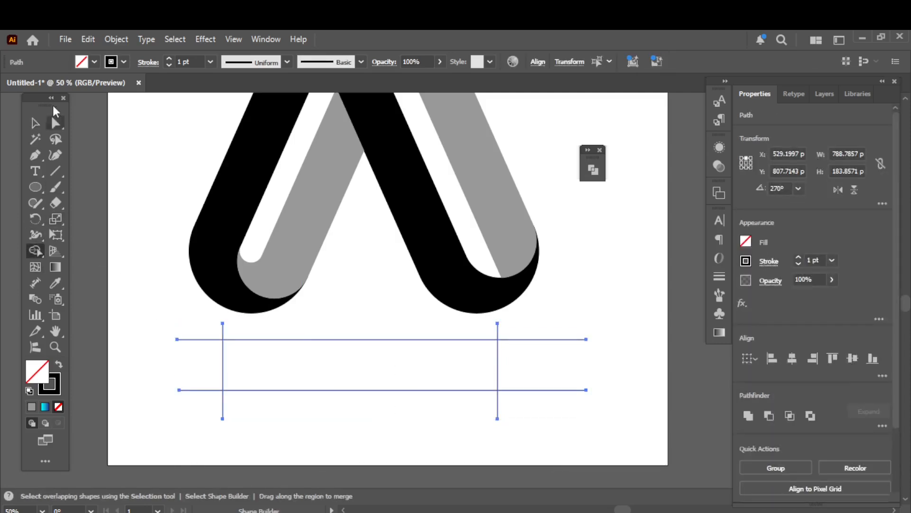
left_click(82, 62)
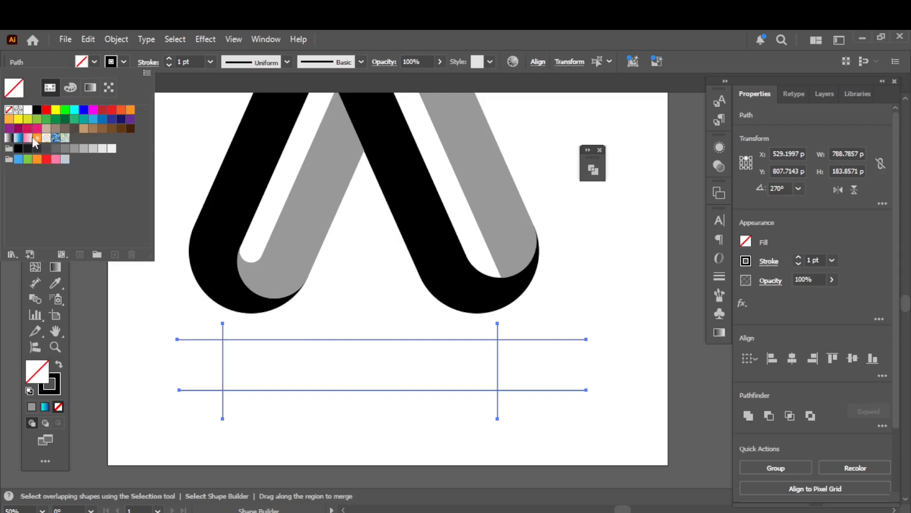
left_click(38, 111)
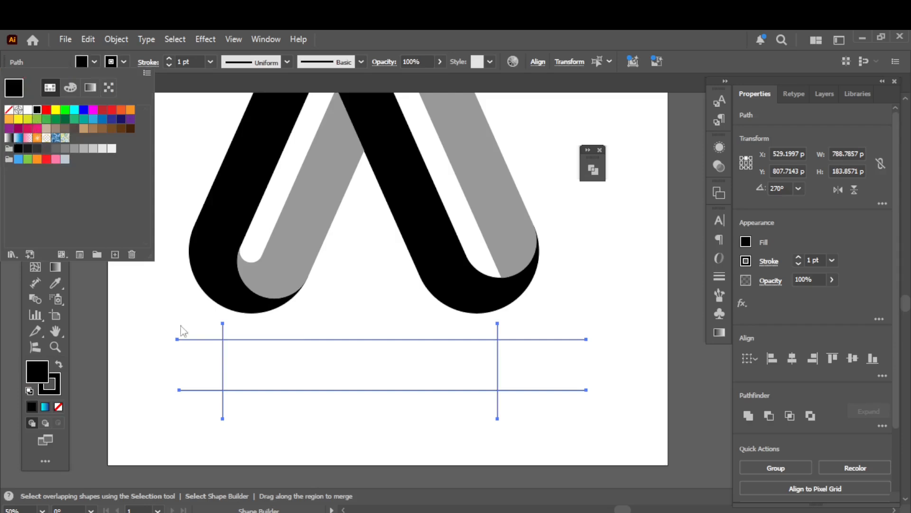
left_click(272, 371)
left_click_drag(297, 364, 298, 367)
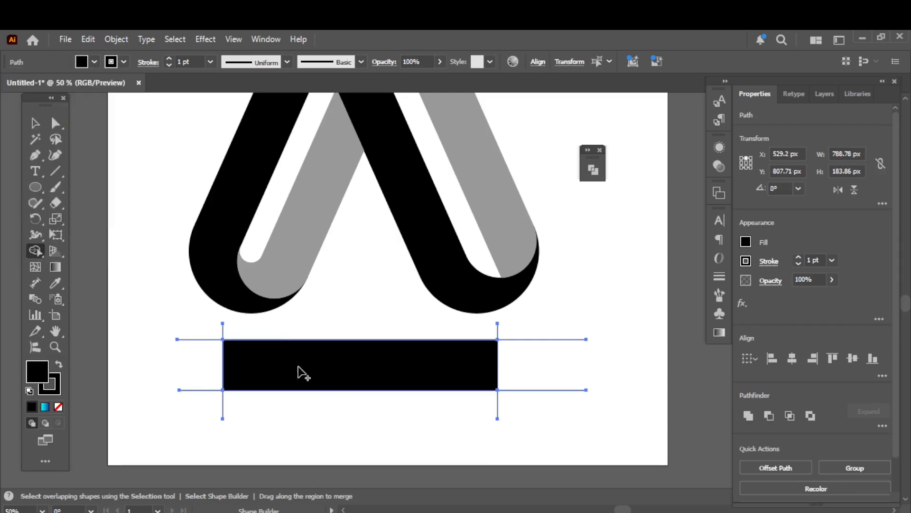
Select only the black rectangle and move it up across the logo's legs as a crossbar
left_click(35, 124)
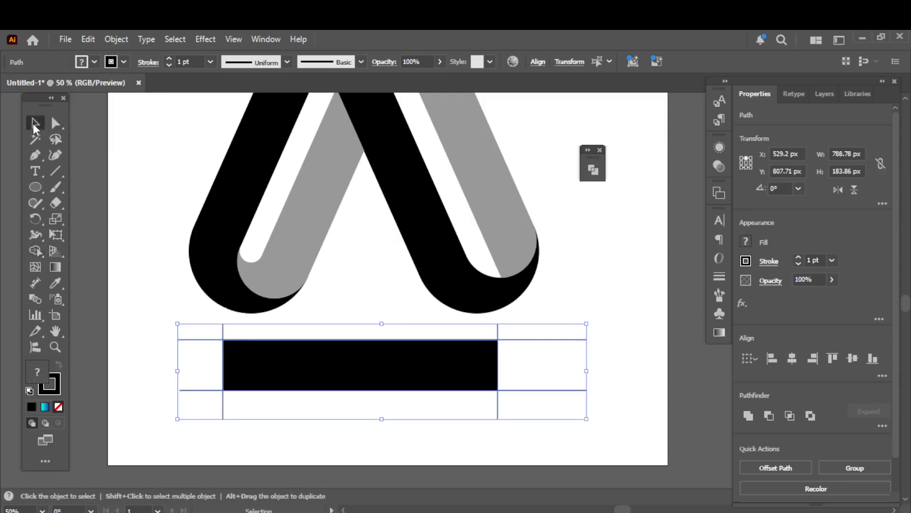
left_click(295, 393)
left_click(305, 379)
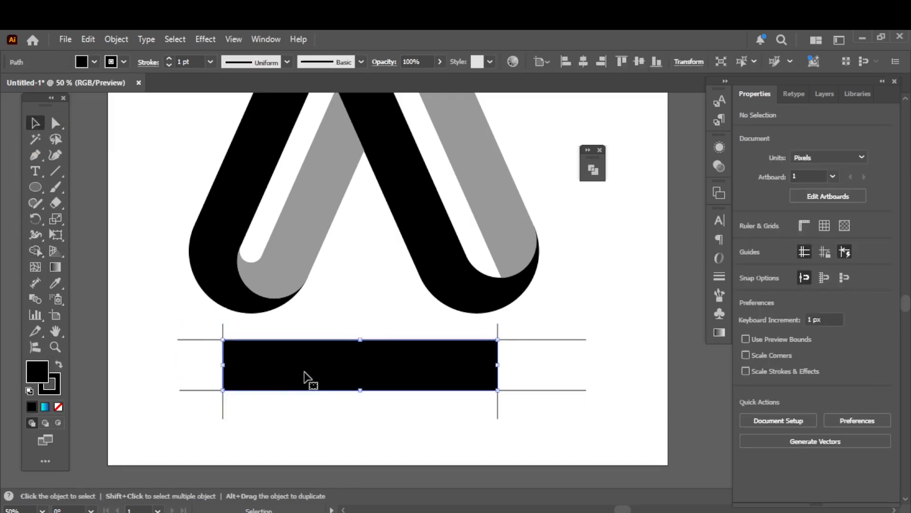
left_click_drag(308, 369, 319, 234)
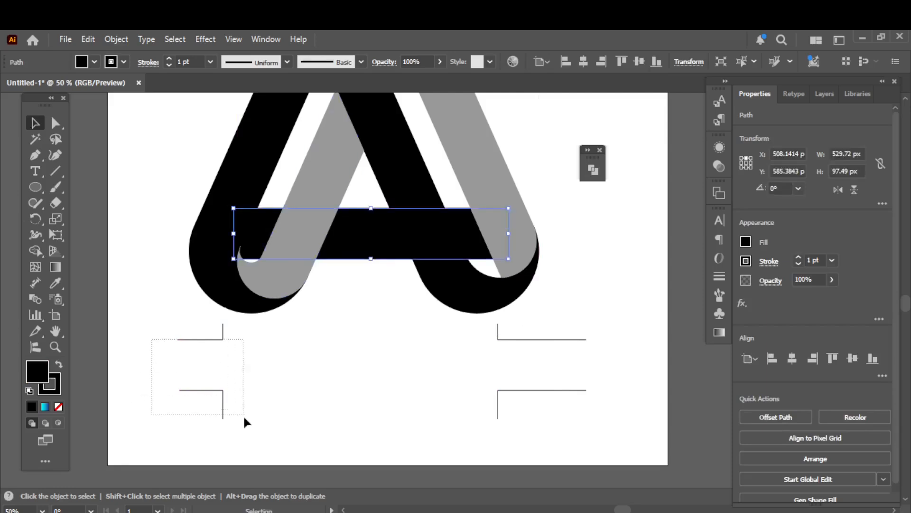
Delete the leftover line ends on both sides of where the rectangle was built
left_click_drag(243, 414, 252, 424)
key("Delete")
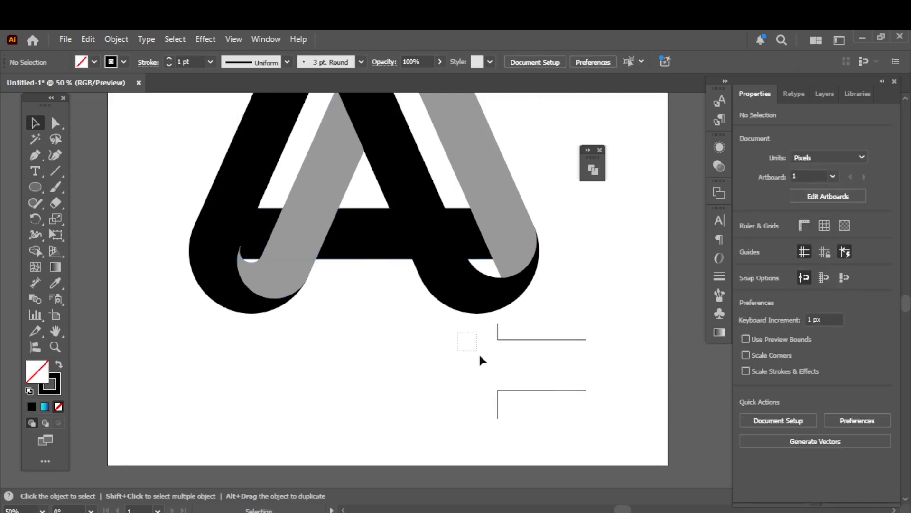
key("Delete")
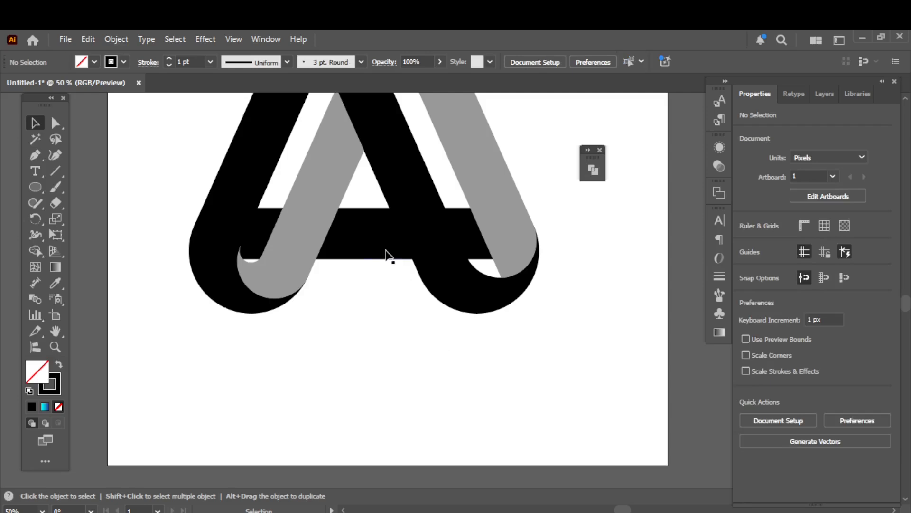
Move the crossbar higher up the legs and bring it to the front of the other bands
left_click_drag(377, 237, 367, 205)
key("ctrl+minus")
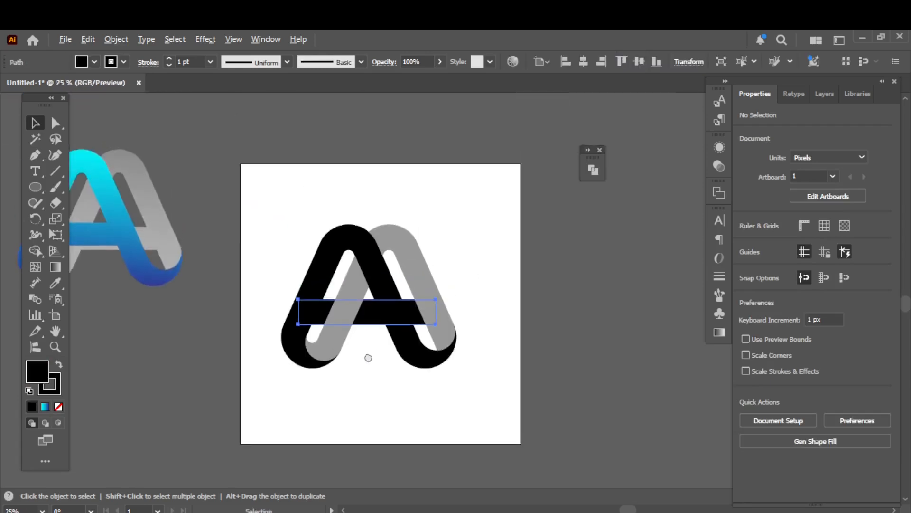
scroll(368, 366, "up", 1)
scroll(368, 376, "up", 1)
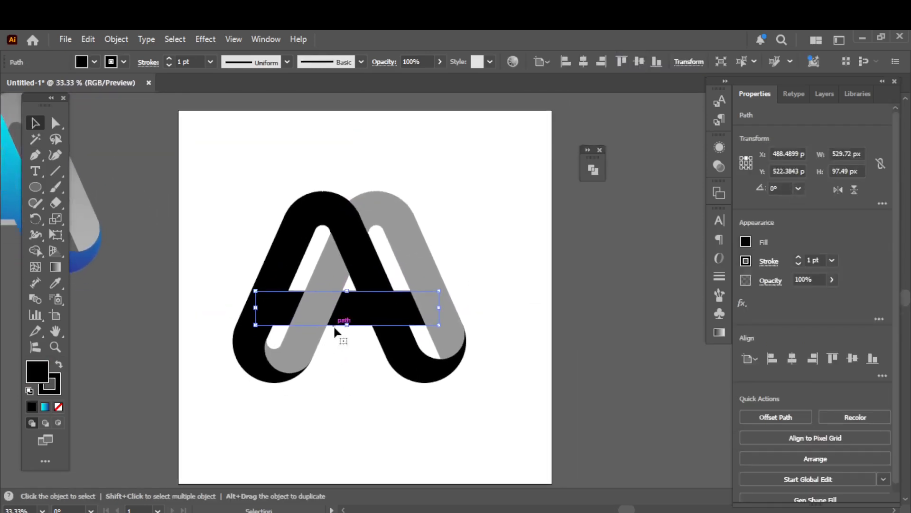
right_click(346, 317)
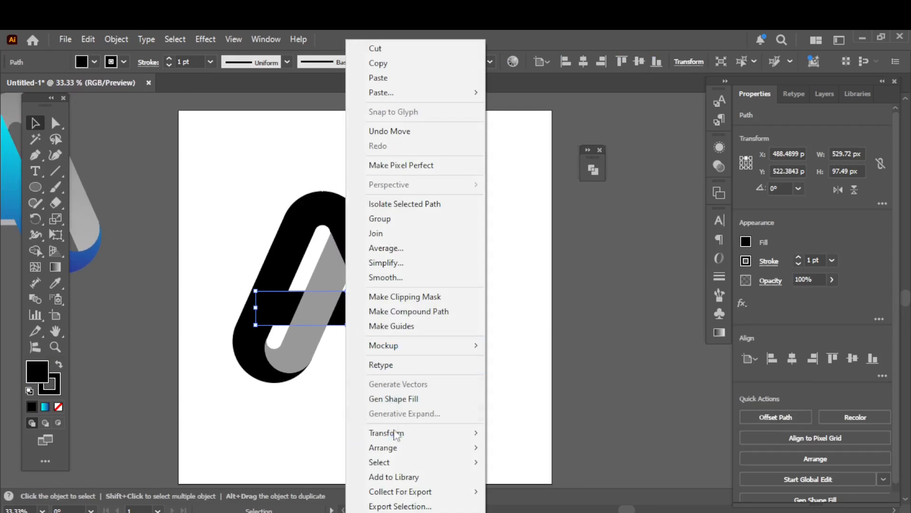
mouse_move(436, 437)
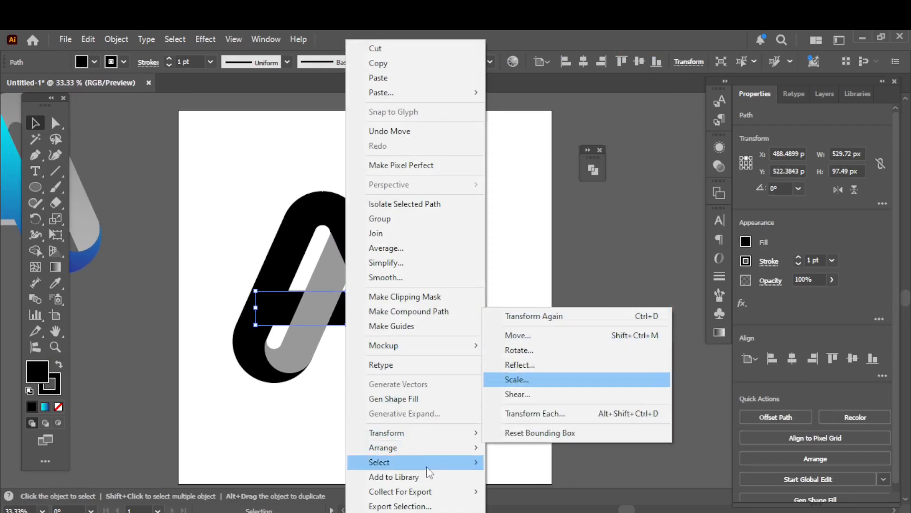
left_click(521, 452)
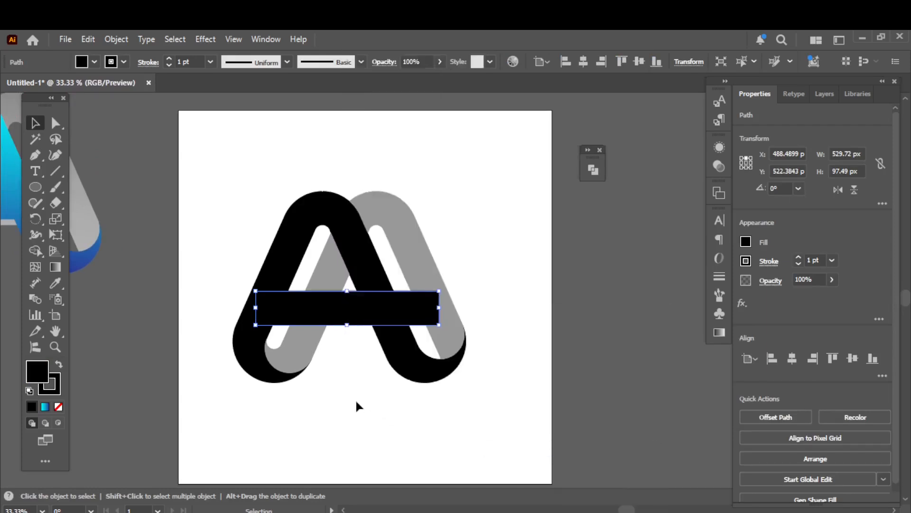
left_click(358, 406)
Raise the crossbar slightly, shorten it to end inside the black band's right leg, and shift it slightly right
scroll(357, 403, "up", 1)
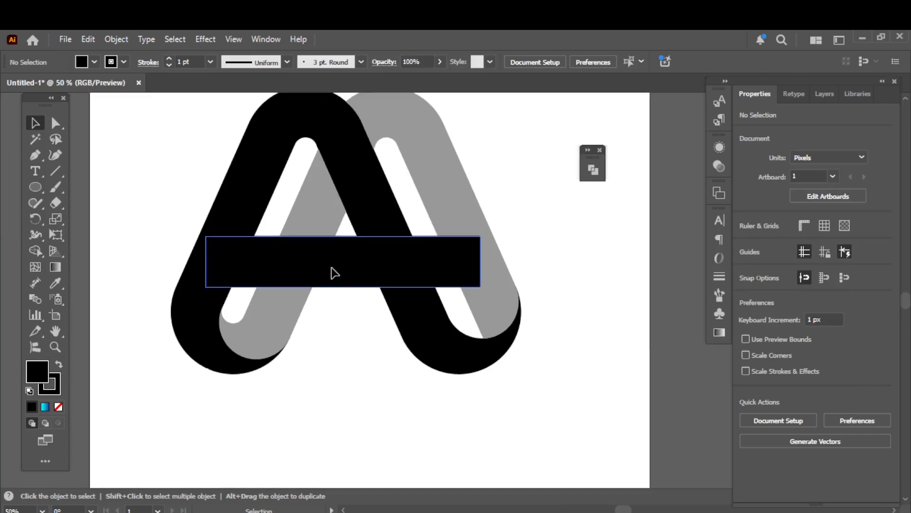
left_click_drag(335, 273, 330, 260)
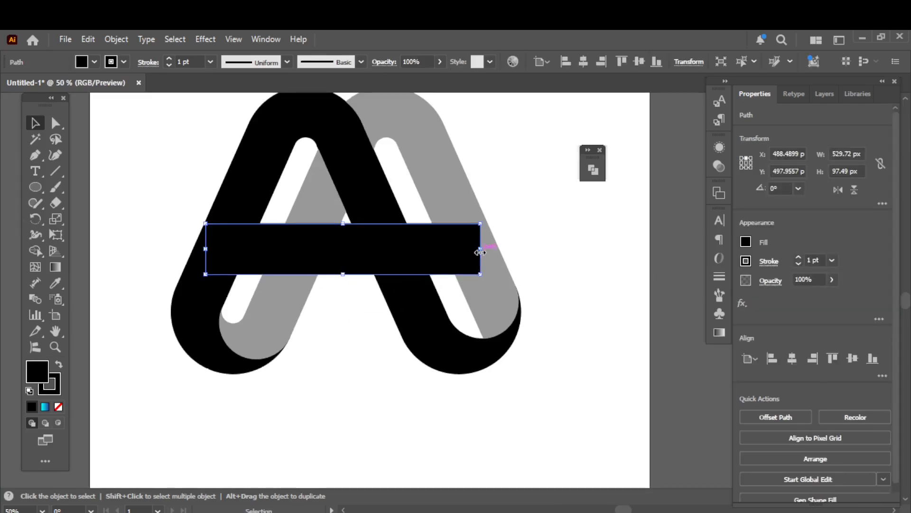
left_click_drag(481, 252, 395, 256)
left_click(369, 326)
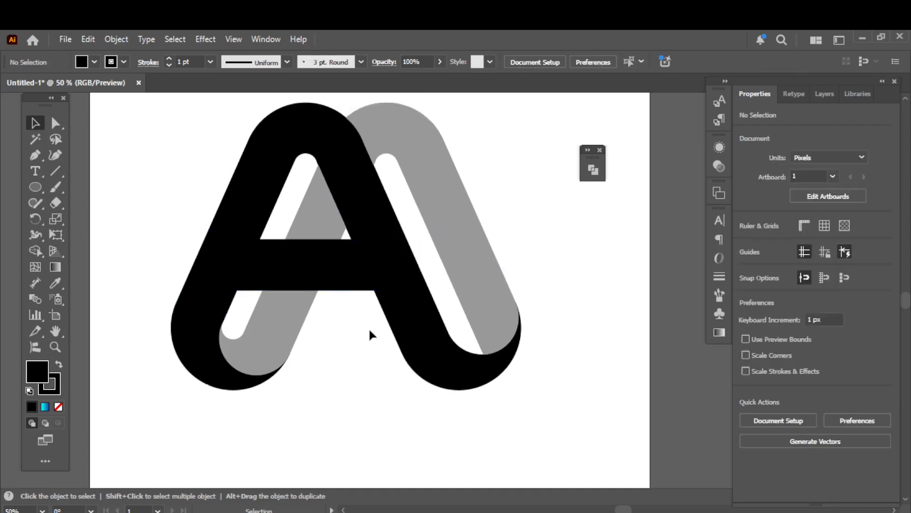
scroll(369, 326, "up", 2)
left_click_drag(325, 285, 337, 285)
Bring the black A-shaped band to the front of the stacking order, then reselect the crossbar
left_click(350, 235)
right_click(346, 223)
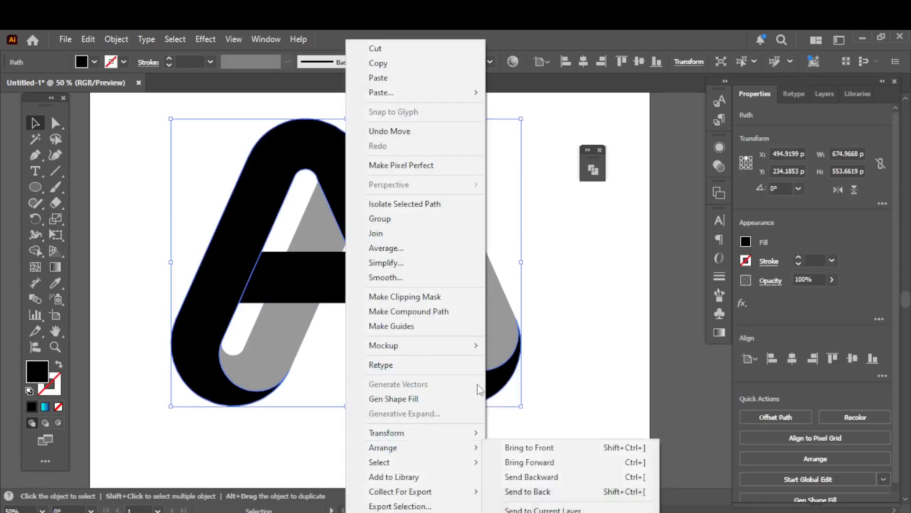
mouse_move(439, 452)
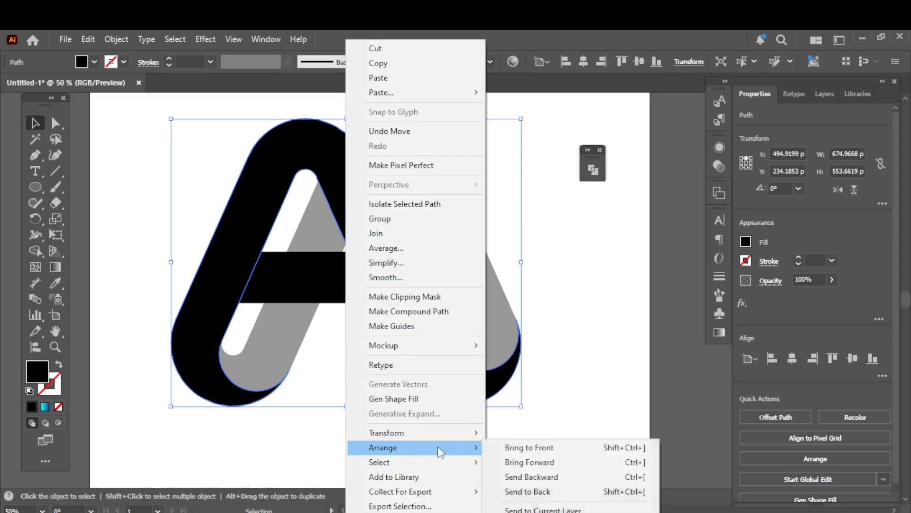
left_click(542, 452)
left_click(331, 342)
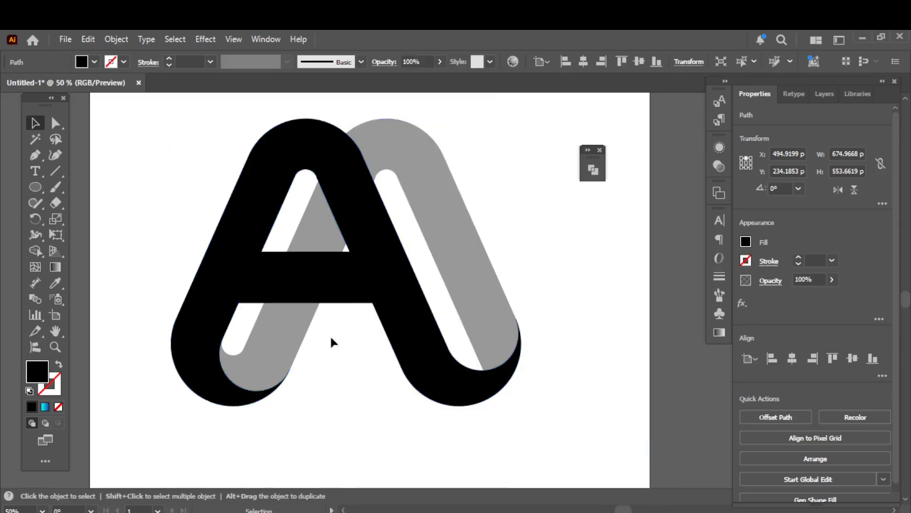
left_click(324, 285)
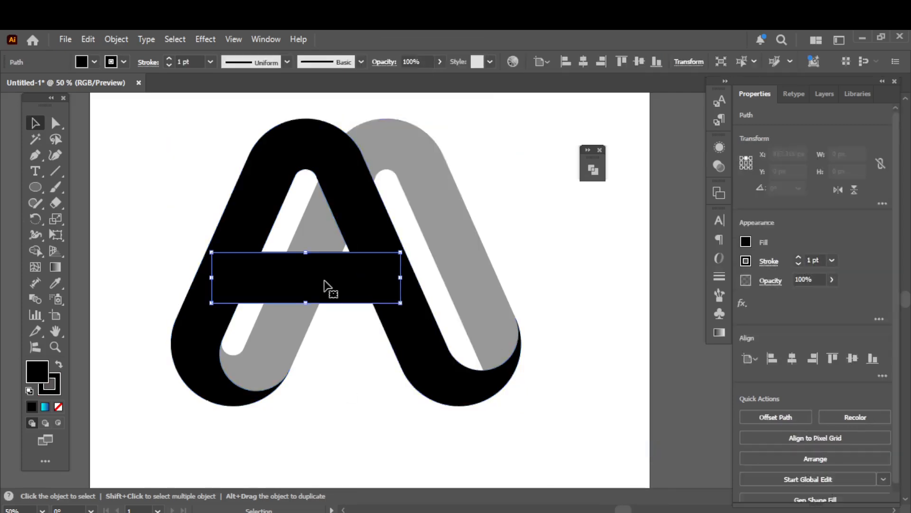
Duplicate the black crossbar in front of itself and offset the copy down and to the right across the grey leg
left_click(89, 40)
left_click(110, 104)
left_click(87, 40)
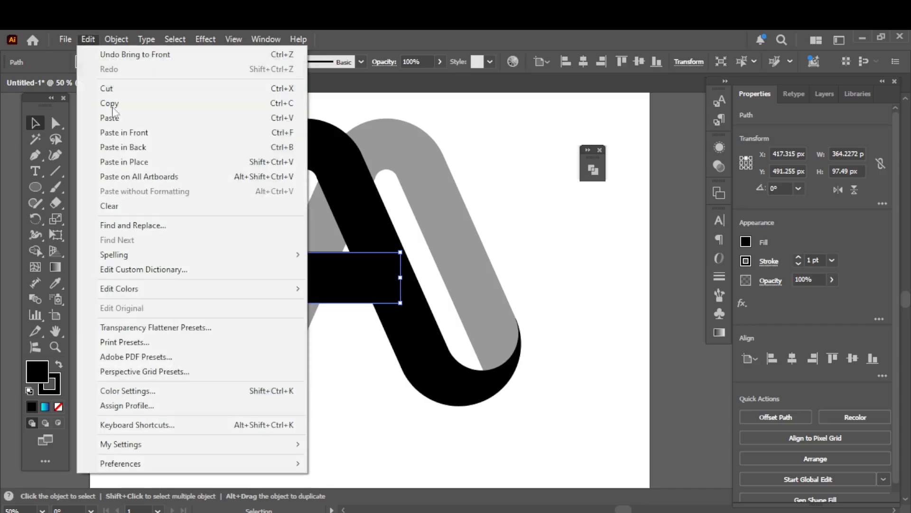
left_click(126, 133)
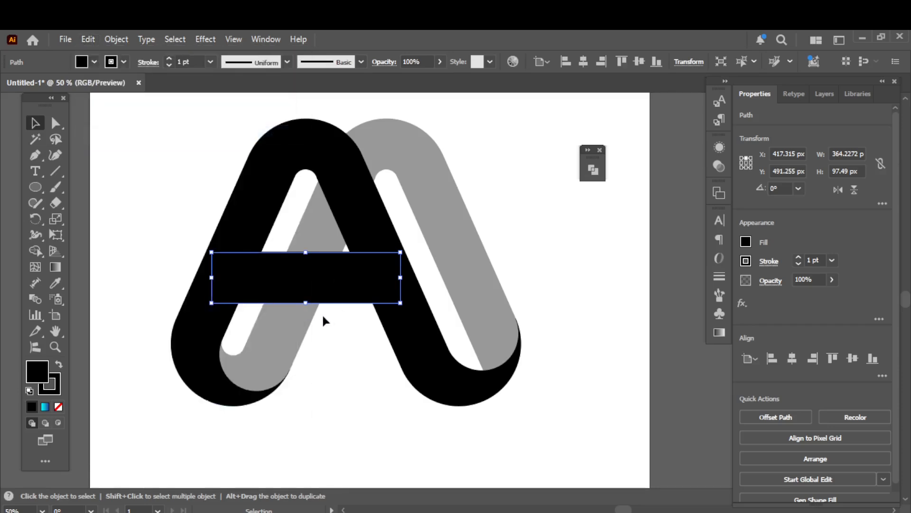
left_click_drag(314, 285, 383, 310)
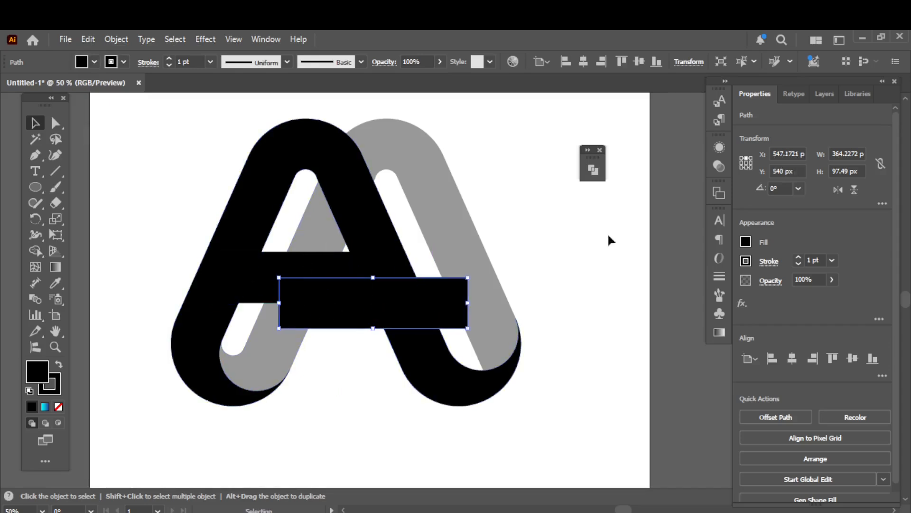
Fill the crossbar copy with the same mid grey as the rear bands and move it slightly up and right
left_click(749, 240)
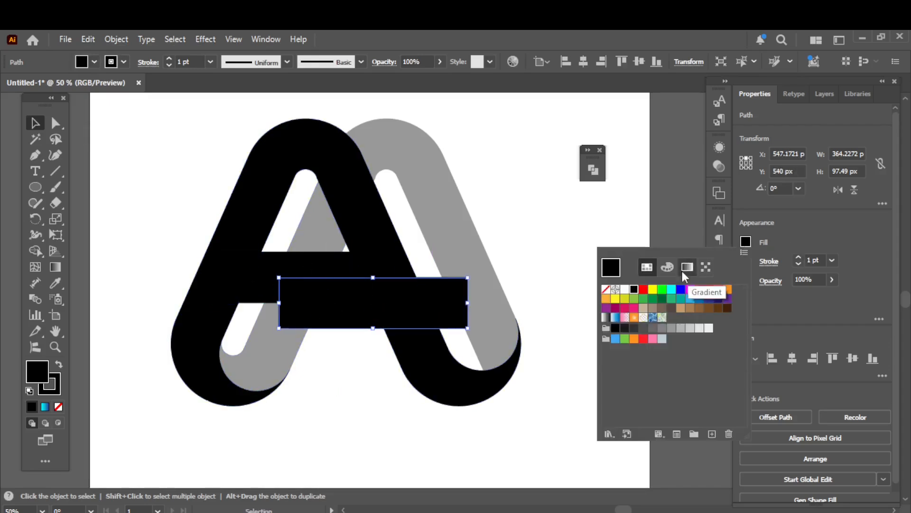
left_click(672, 328)
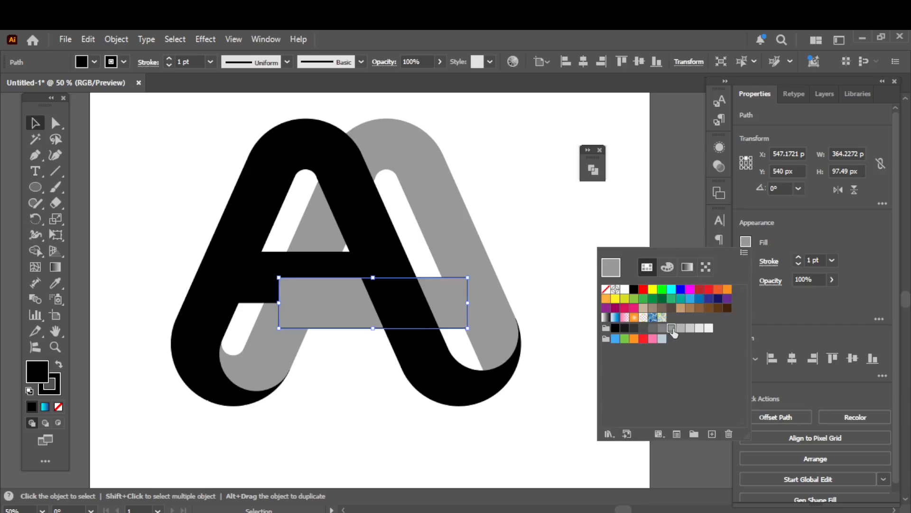
key("Escape")
left_click(309, 375)
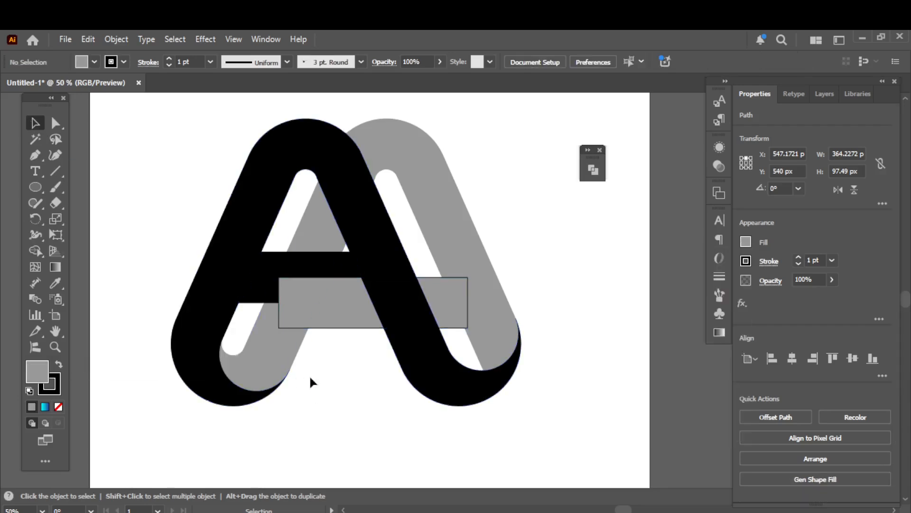
scroll(317, 370, "up", 1)
left_click_drag(334, 266, 346, 250)
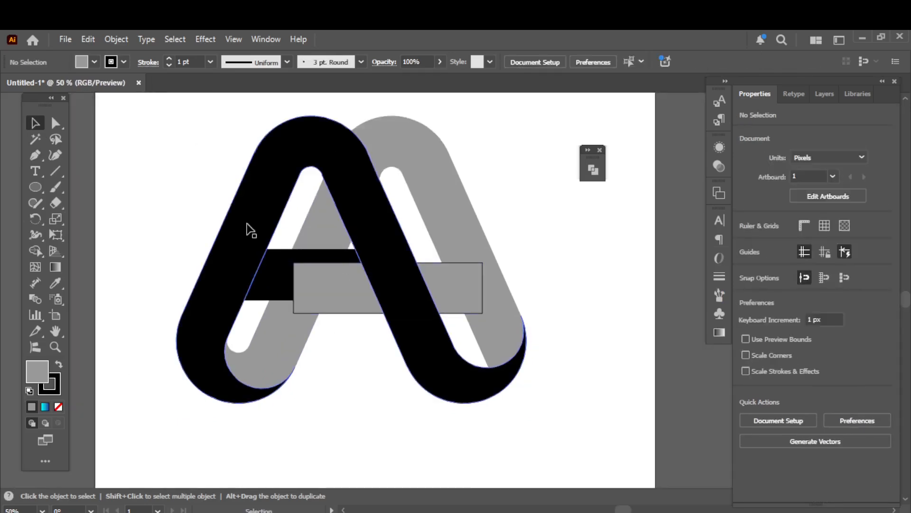
Unite the black A-shaped band and the black crossbar into one shape with Pathfinder
left_click(269, 279)
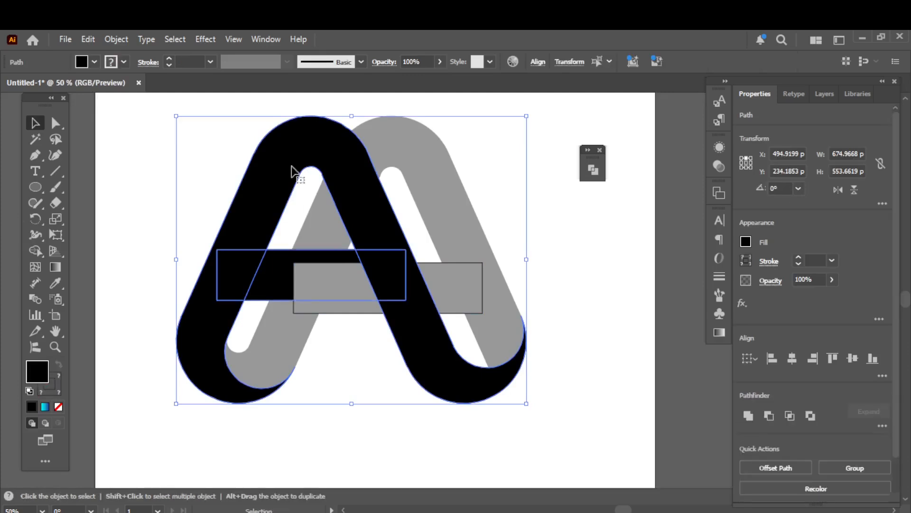
left_click(588, 151)
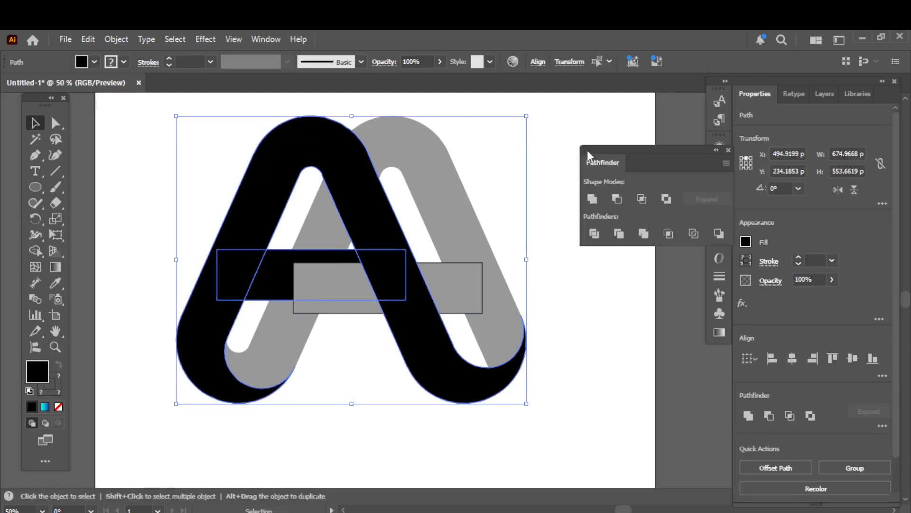
left_click(593, 199)
left_click(166, 175)
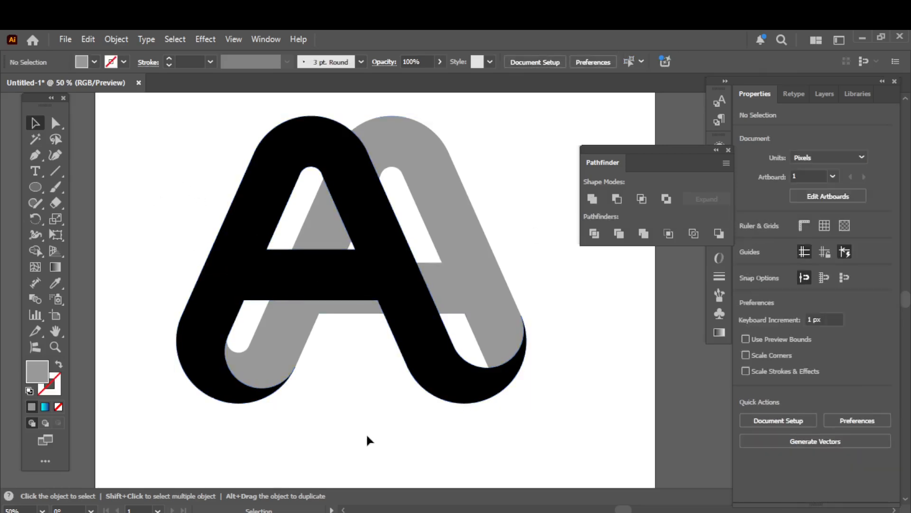
Undo the incomplete grey merge and unite the left grey leg, right grey band and grey crossbar into one shape
key("ctrl+z")
key("ctrl+z")
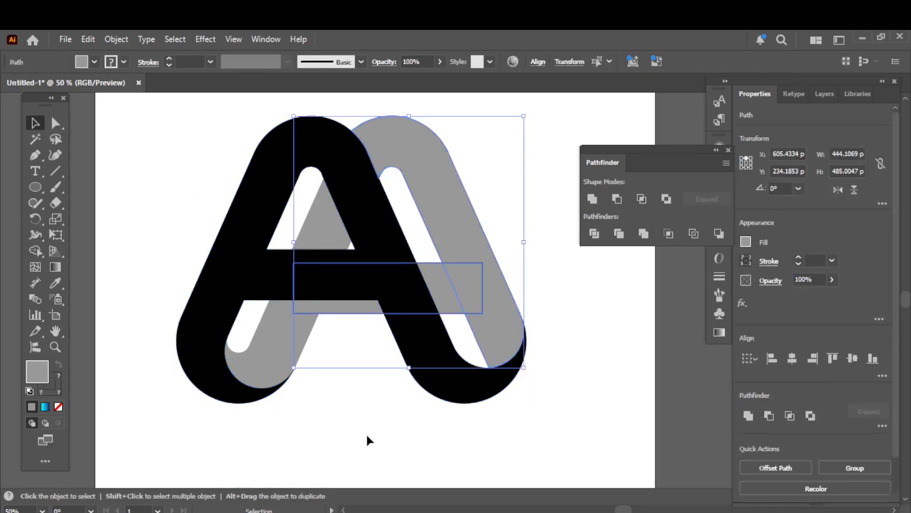
left_click(366, 432)
left_click(331, 228)
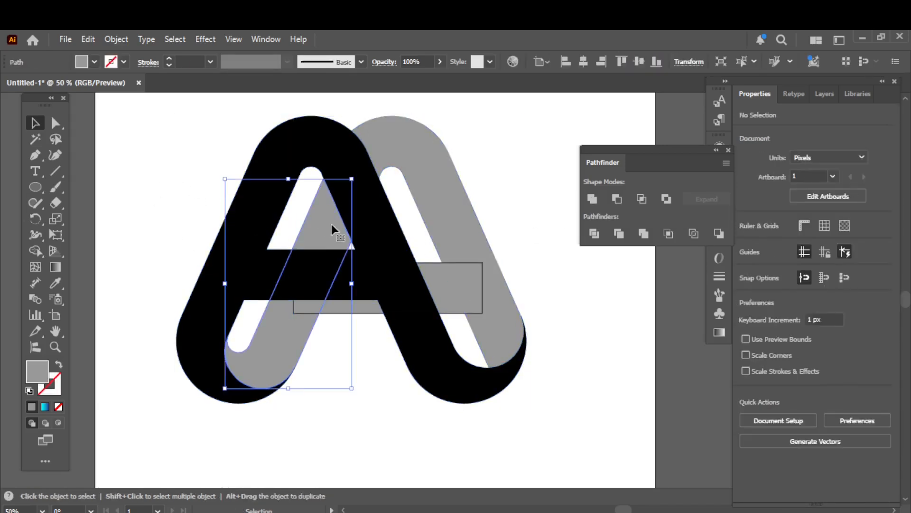
left_click(446, 173, "shift")
left_click(446, 281, "shift")
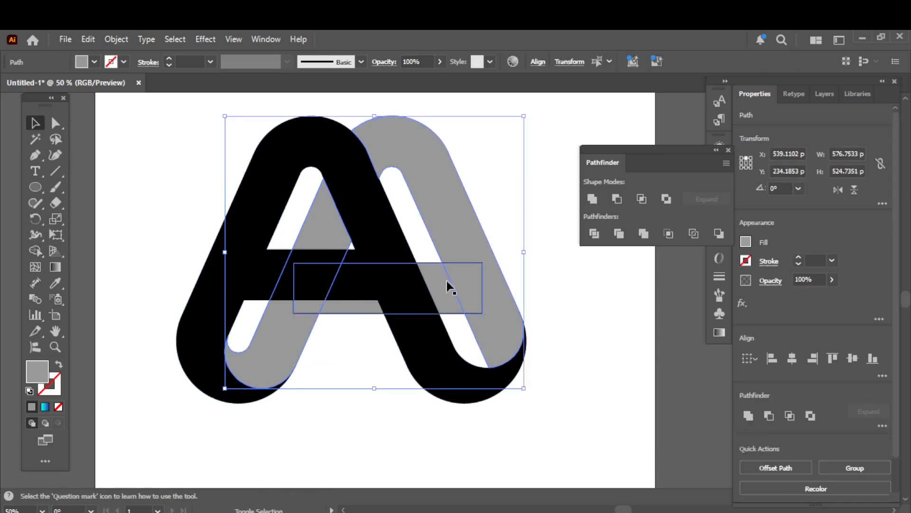
left_click(592, 199)
left_click(372, 437)
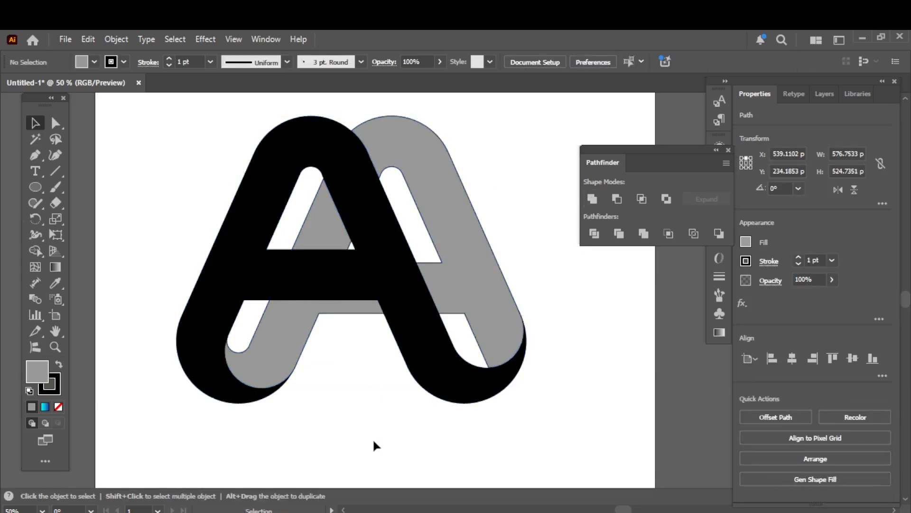
Remove the black stroke from the united grey shape
left_click(480, 324)
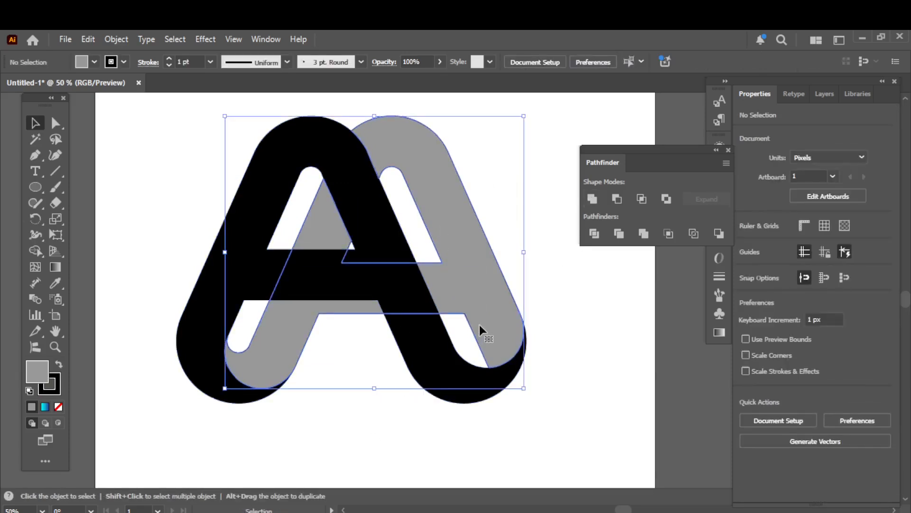
left_click(111, 62)
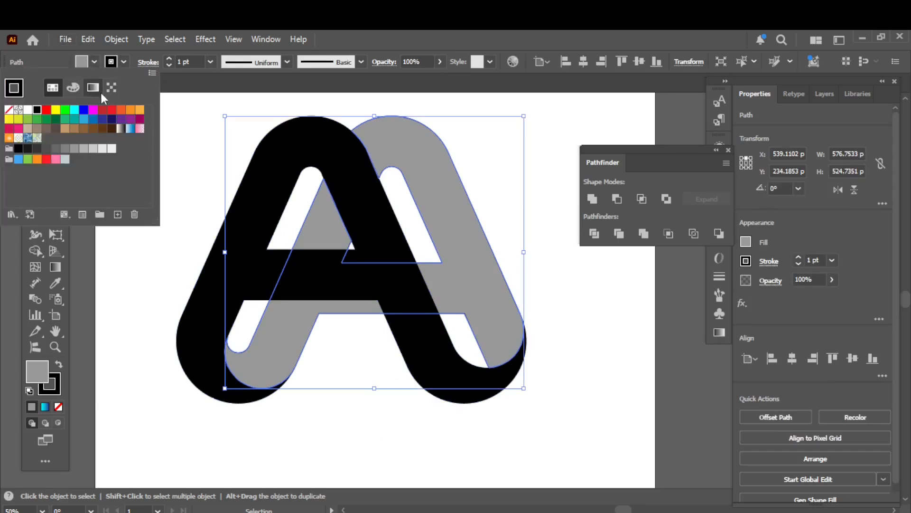
left_click(9, 111)
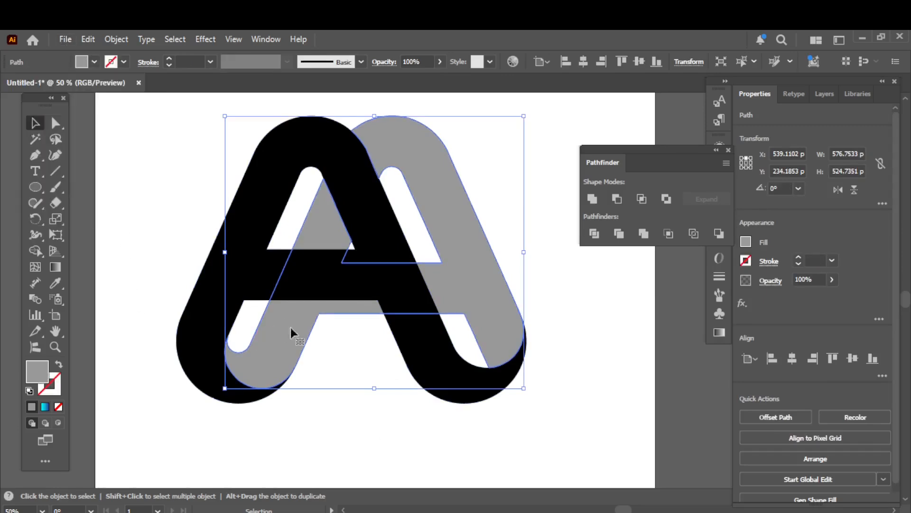
left_click(353, 443)
Try moving the grey shape and the black shape away from each other, and restore both positions
left_click_drag(451, 265, 519, 301)
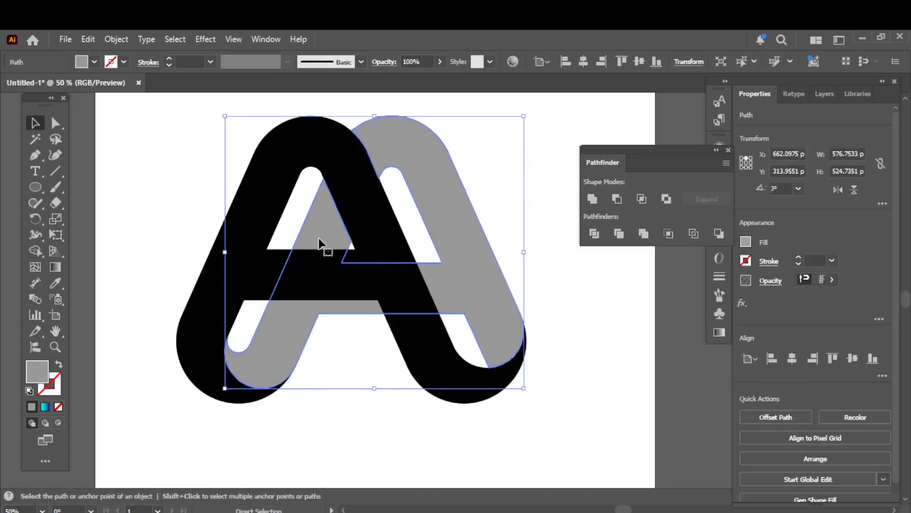
left_click(258, 299)
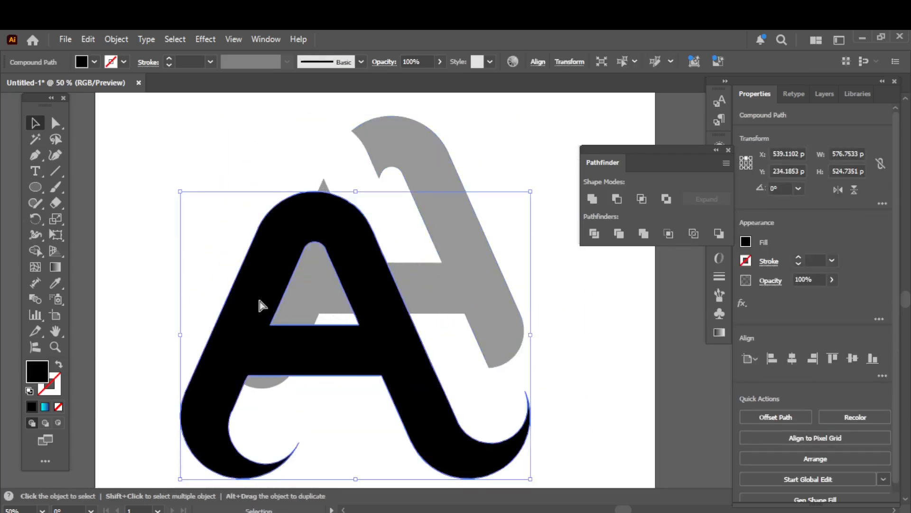
key("v")
left_click(350, 426)
Give the black A shape the cyan-to-blue gradient sampled with the Eyedropper from the reference logo beside the artboard
scroll(352, 415, "down", 1)
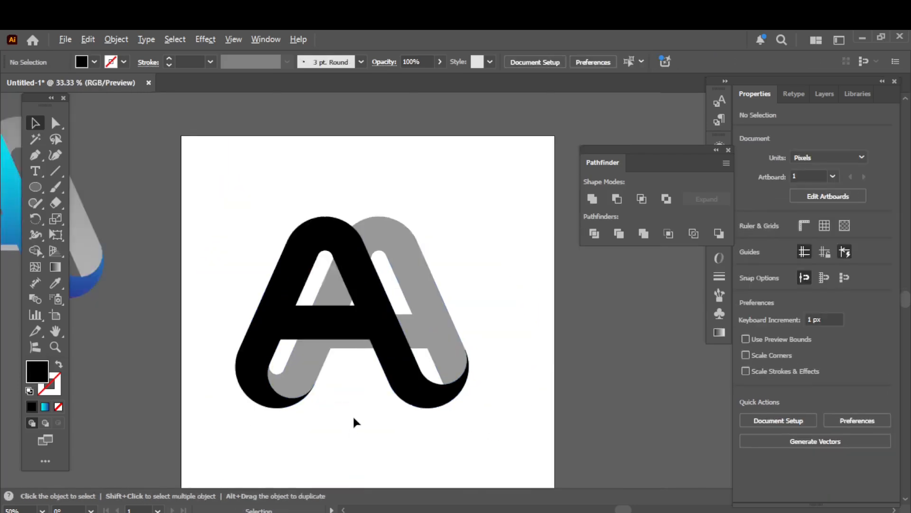
mouse_move(260, 405)
left_mouse_down()
mouse_move(275, 394)
mouse_move(291, 403)
mouse_move(272, 407)
left_mouse_up()
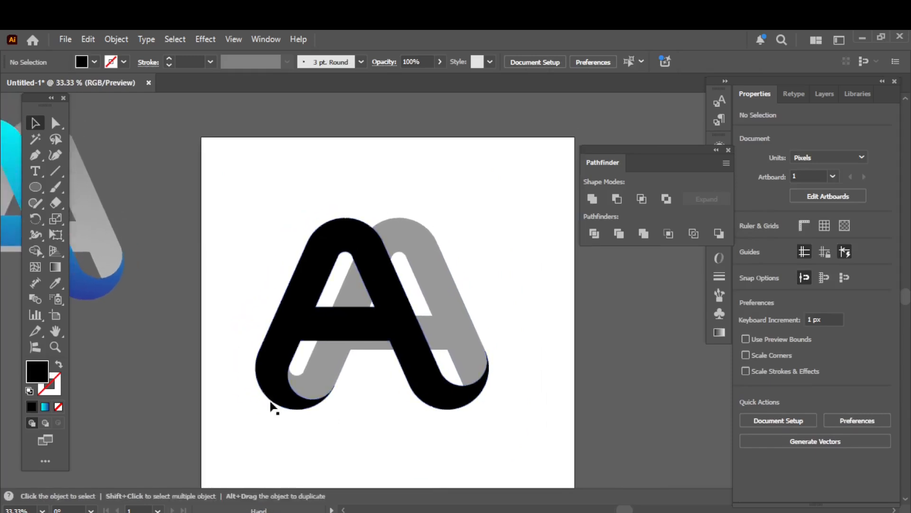
left_click(308, 309)
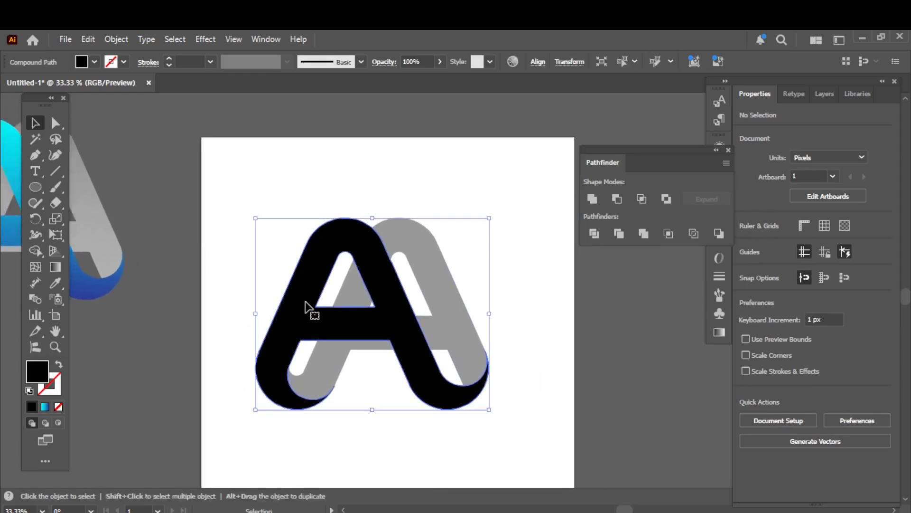
left_click(716, 150)
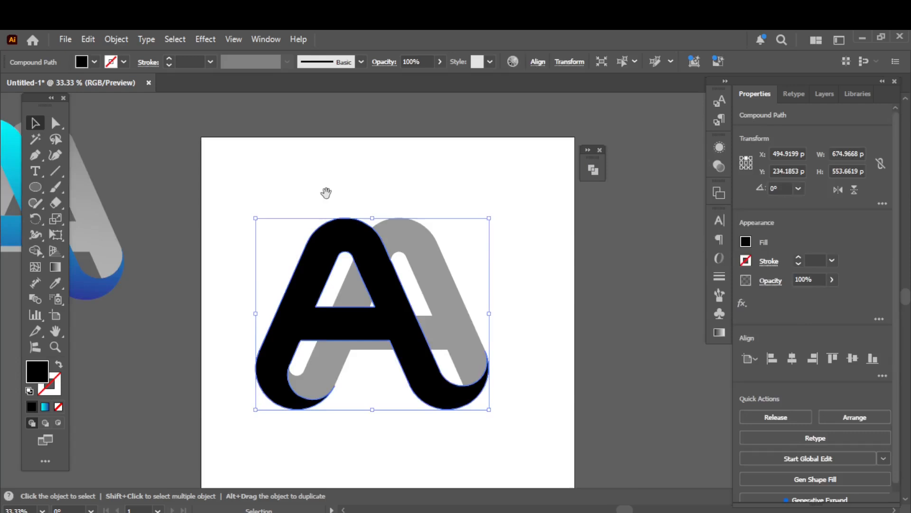
scroll(326, 192, "down", 1)
left_click(384, 294)
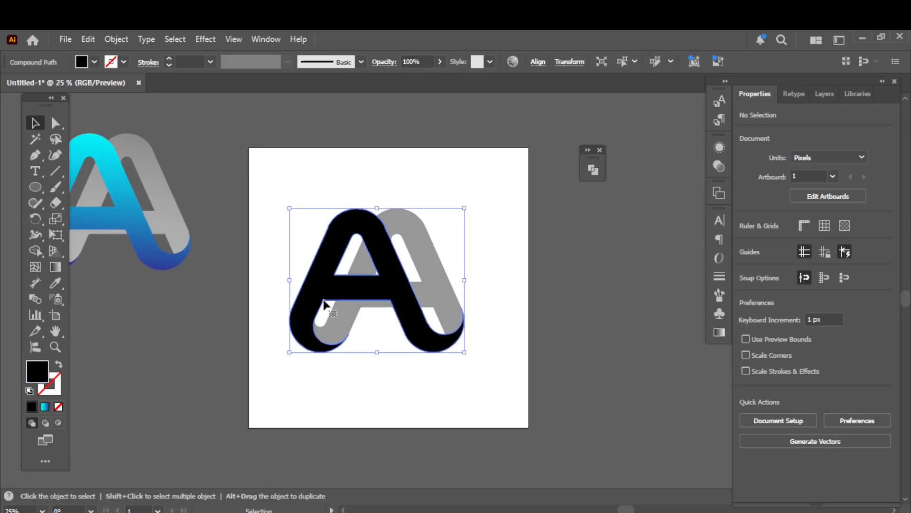
left_click(56, 282)
left_click(132, 188)
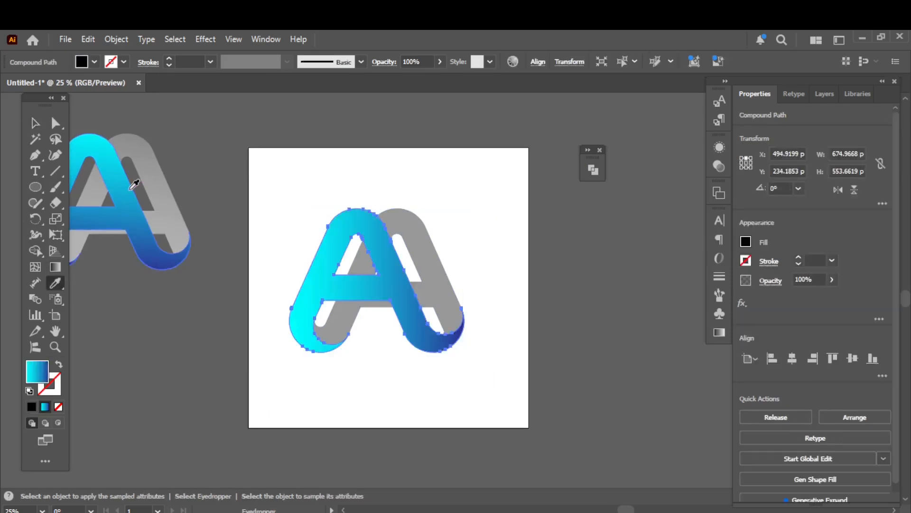
left_click(29, 123)
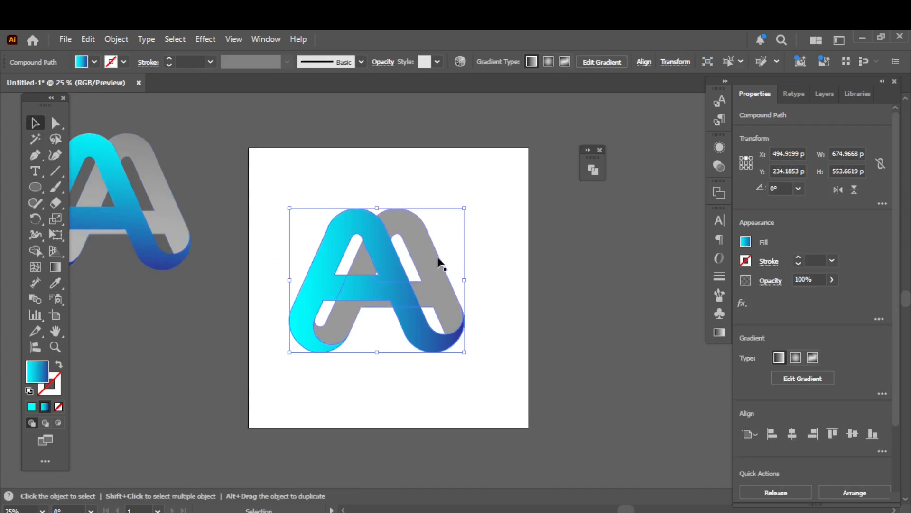
Apply the reference logo's grey gradient to the rear grey shape with the Eyedropper
left_click(471, 259)
left_click(430, 278)
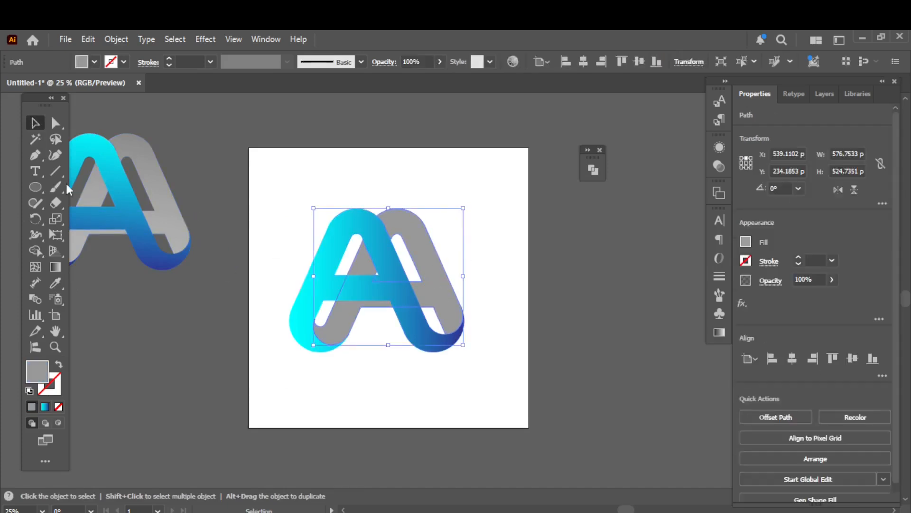
left_click(55, 283)
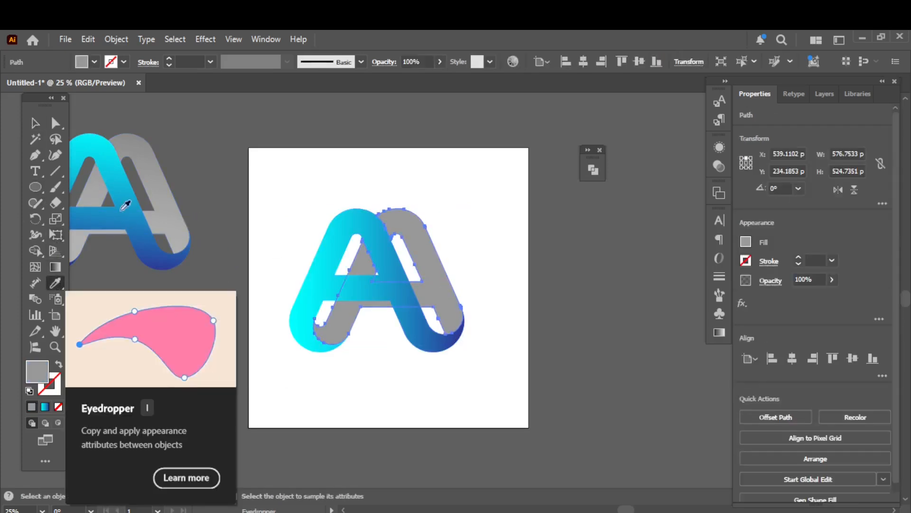
left_click(164, 174)
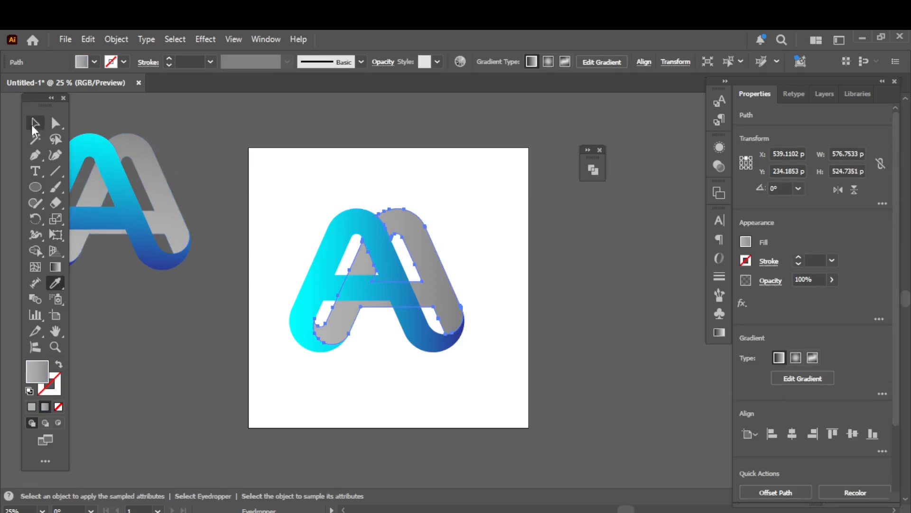
left_click(35, 123)
left_click(272, 179)
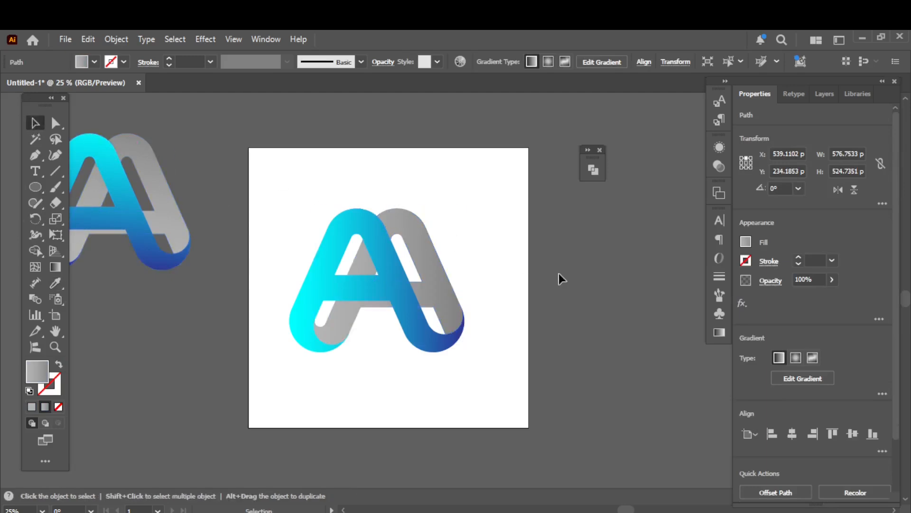
Redirect the front A's gradient vertically from cyan above to dark blue below, and slide the cyan stop down to the letter's top
scroll(475, 254, "up", 1)
scroll(475, 254, "down", 1)
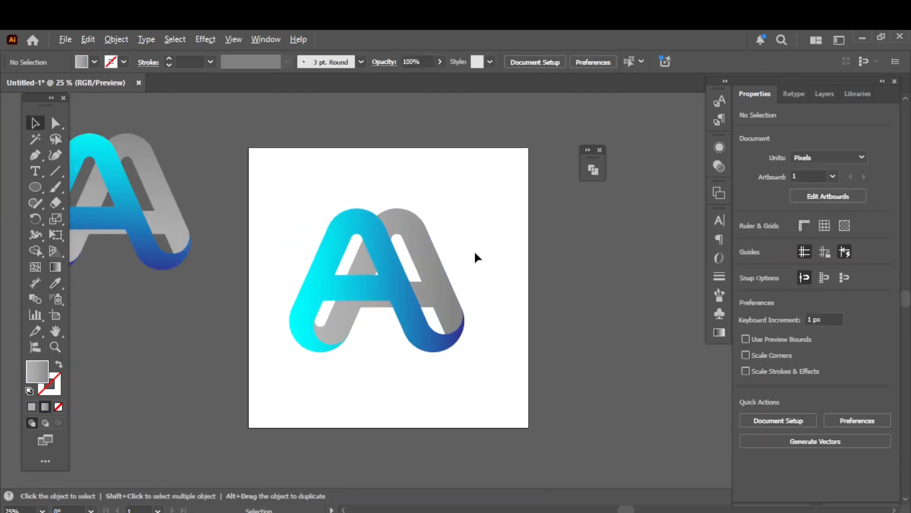
left_click(397, 266)
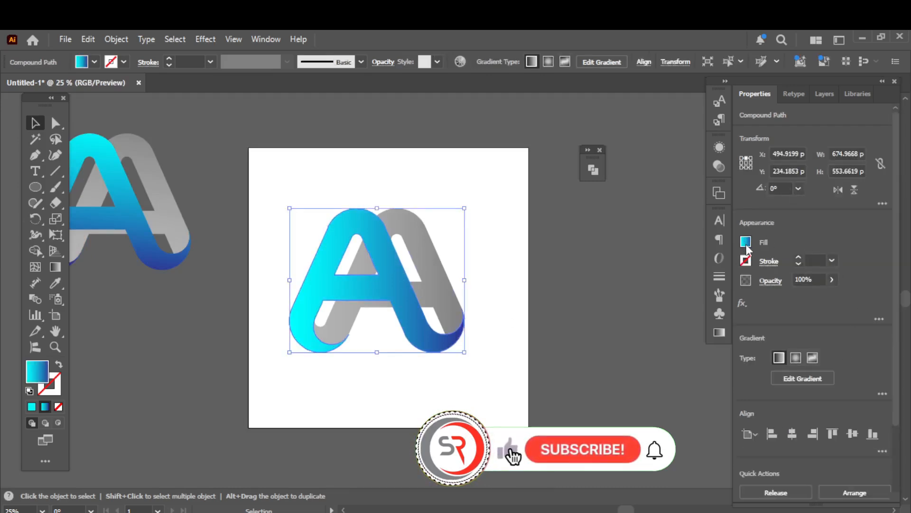
left_click(56, 267)
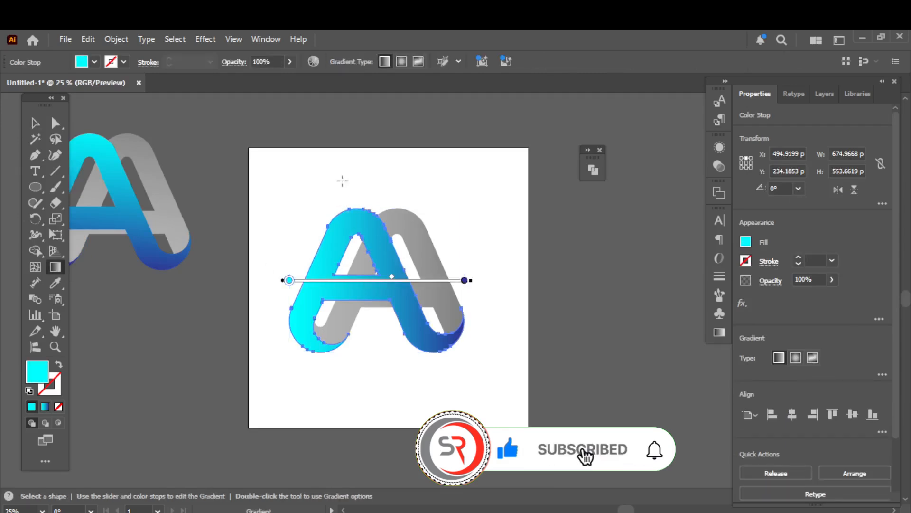
left_click_drag(342, 181, 346, 336)
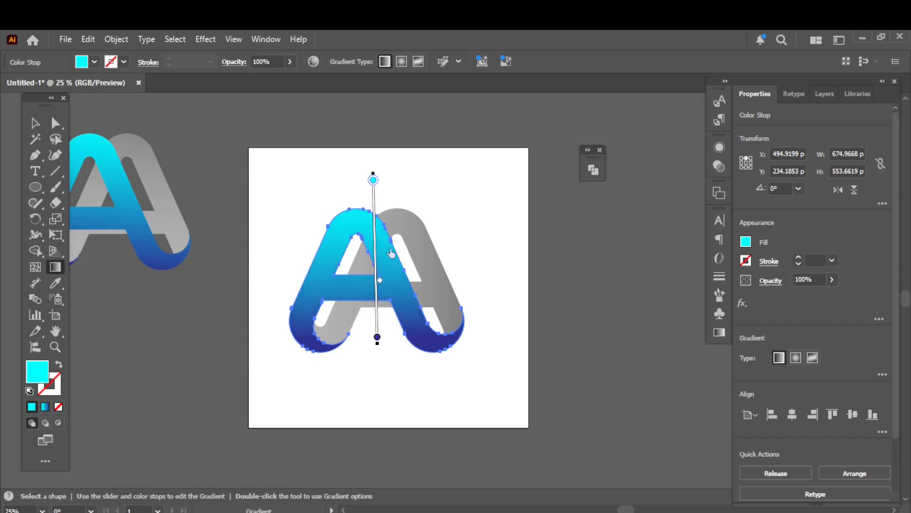
left_click_drag(375, 182, 375, 193)
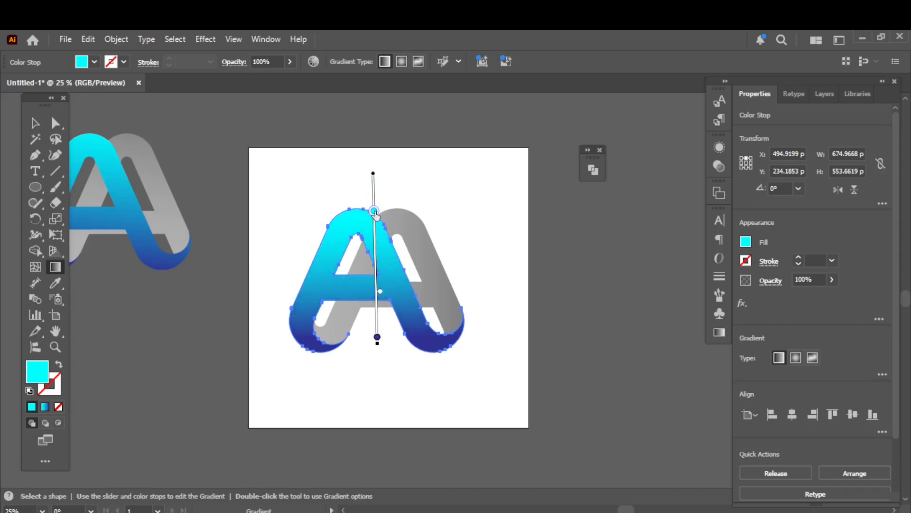
Redirect the rear A's grey gradient almost vertically, from light grey at the letter's base to darker grey above its crossbar, and deselect the artwork
left_click(34, 123)
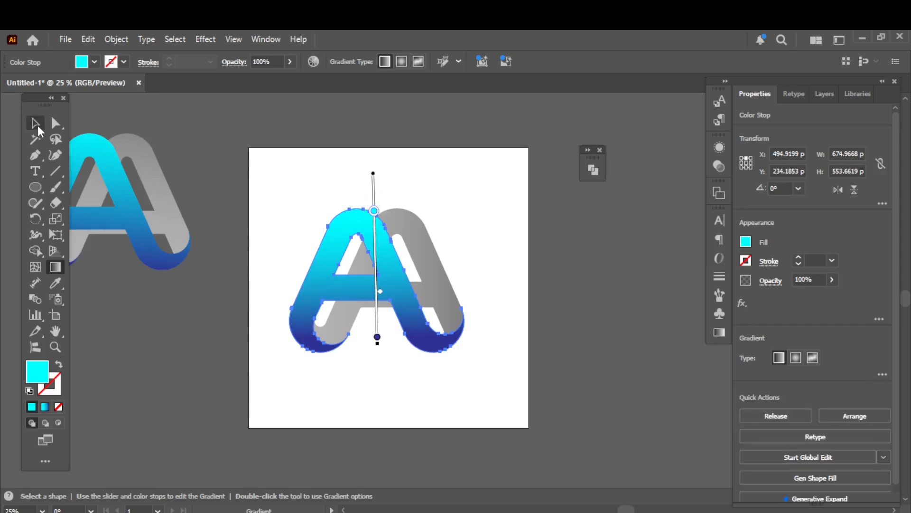
left_click(246, 183)
scroll(446, 304, "up", 2)
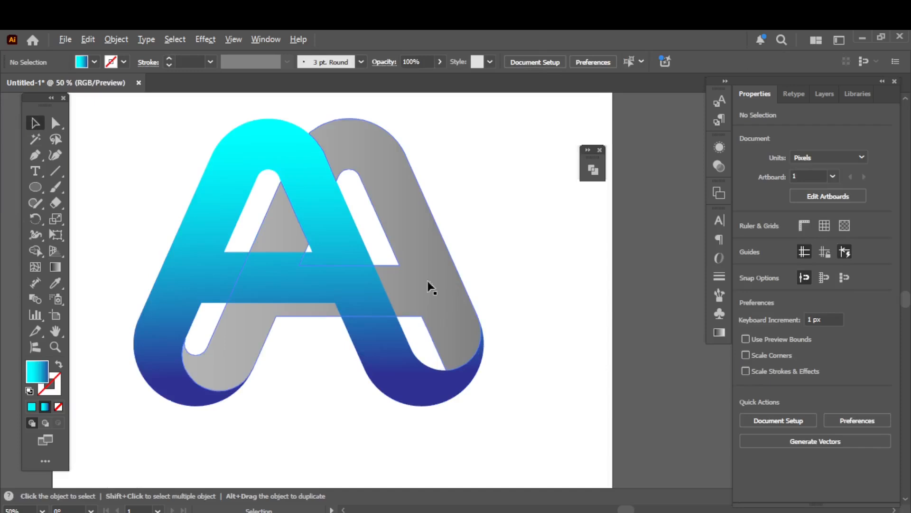
left_click_drag(428, 285, 292, 294)
left_click(457, 285)
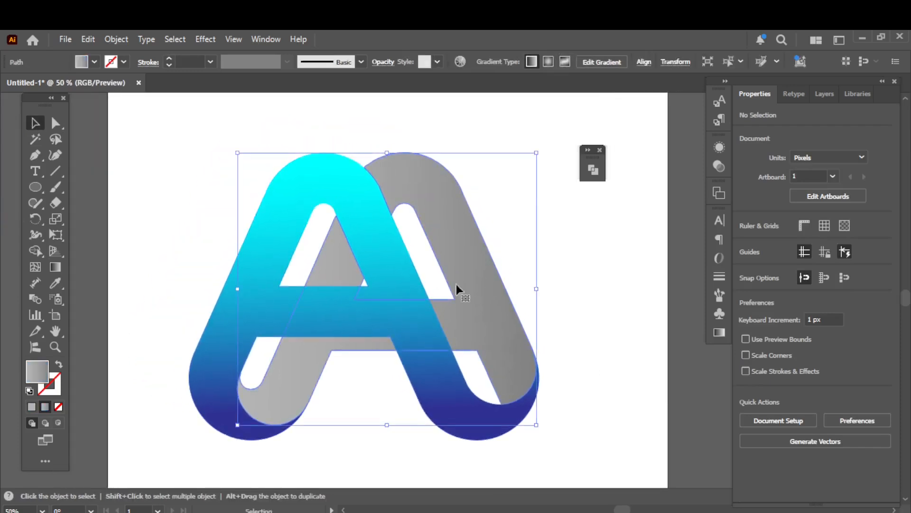
left_click(58, 269)
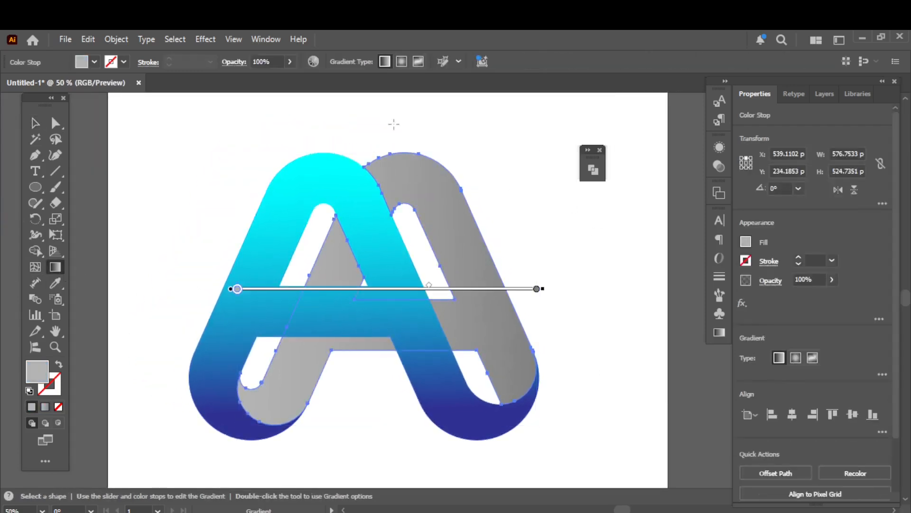
mouse_move(383, 432)
left_mouse_down()
mouse_move(407, 208)
mouse_move(409, 253)
left_mouse_up()
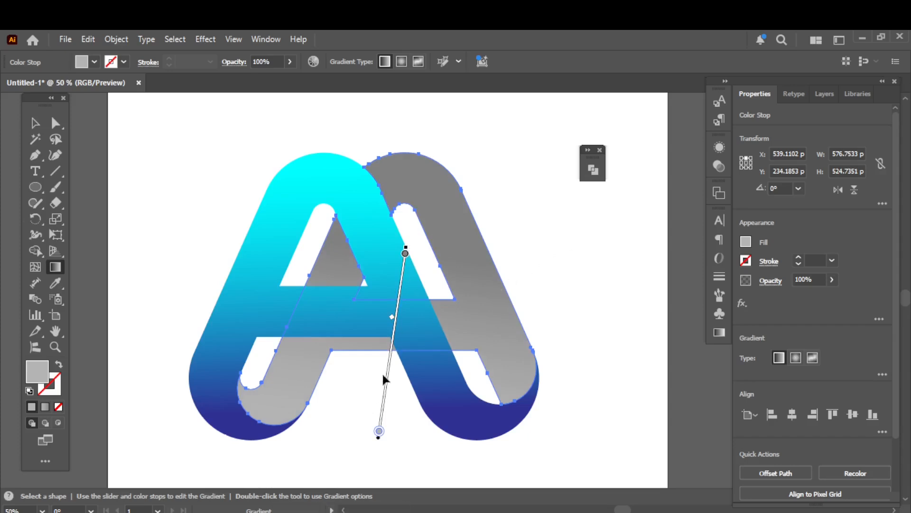
left_click(406, 253)
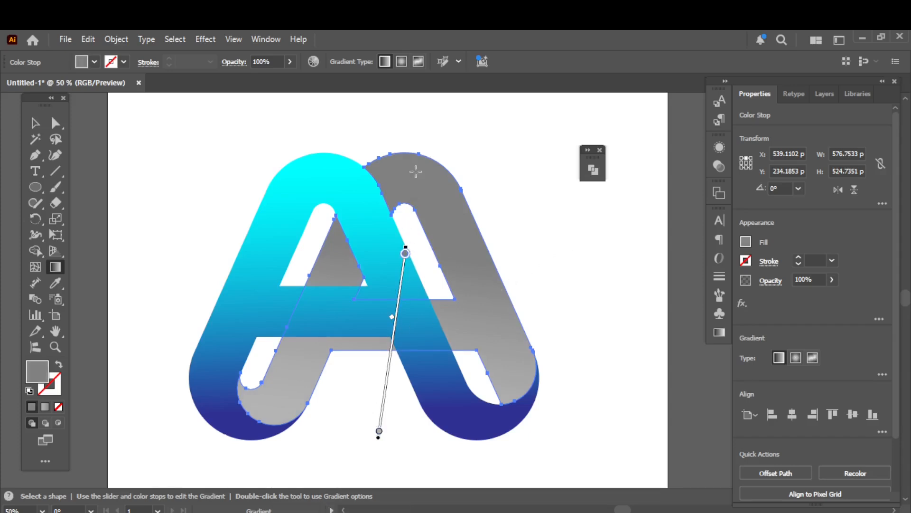
left_click(34, 123)
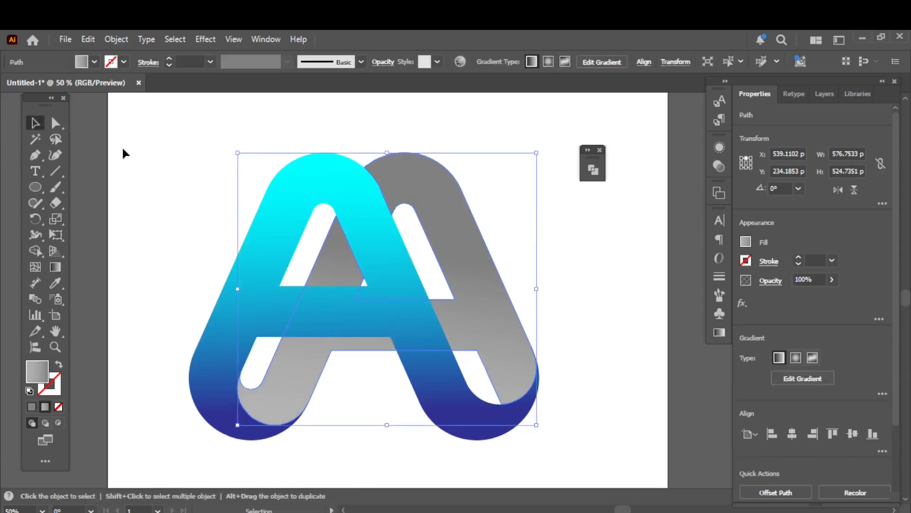
left_click(121, 146)
scroll(122, 146, "right", 2)
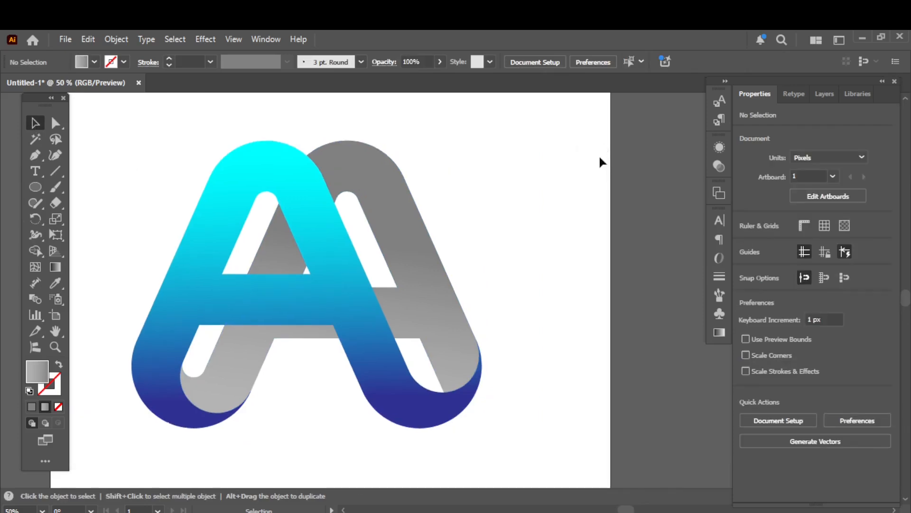
left_click_drag(271, 265, 304, 275)
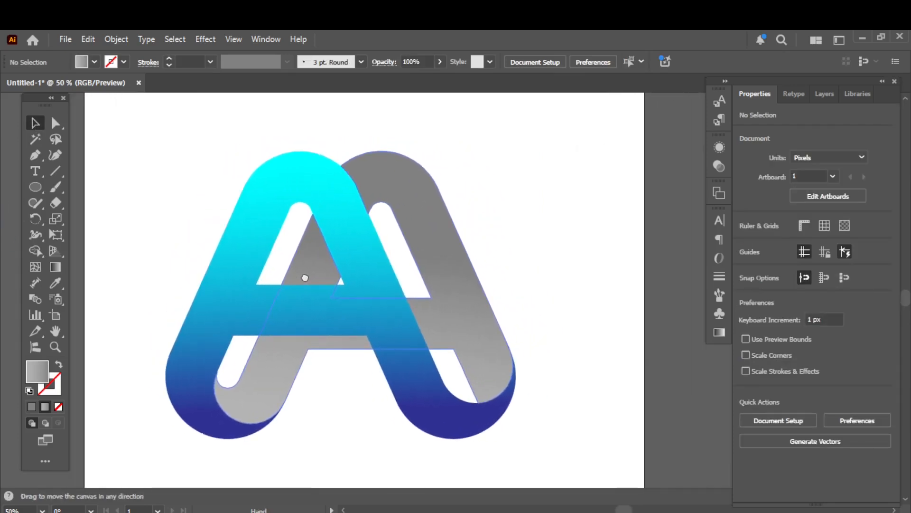